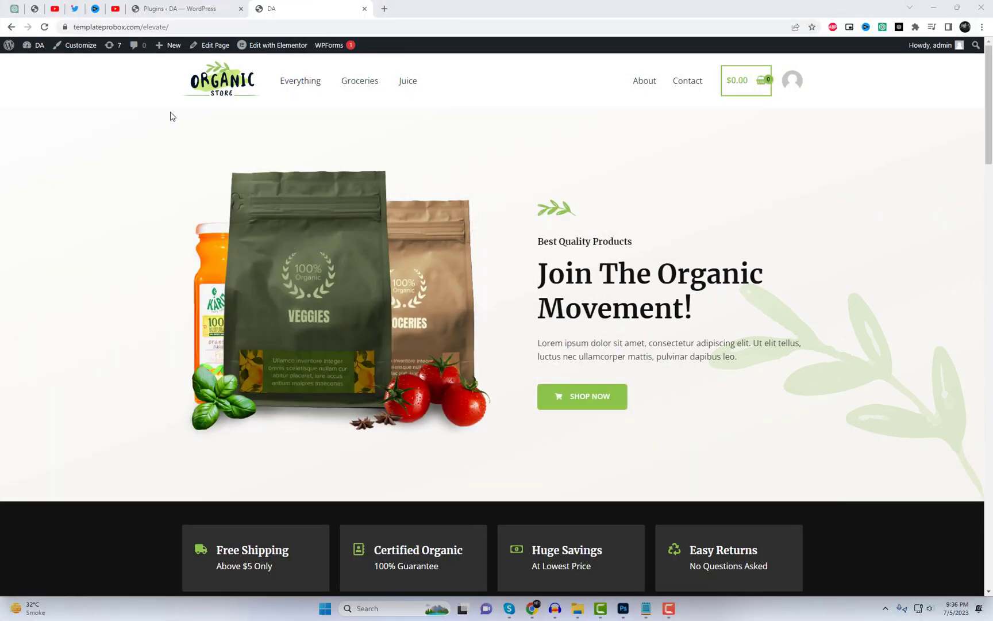
# Step: Browse the Everything and Groceries pages, then scroll through the Juice category's 9 products
pyautogui.click(290, 84)
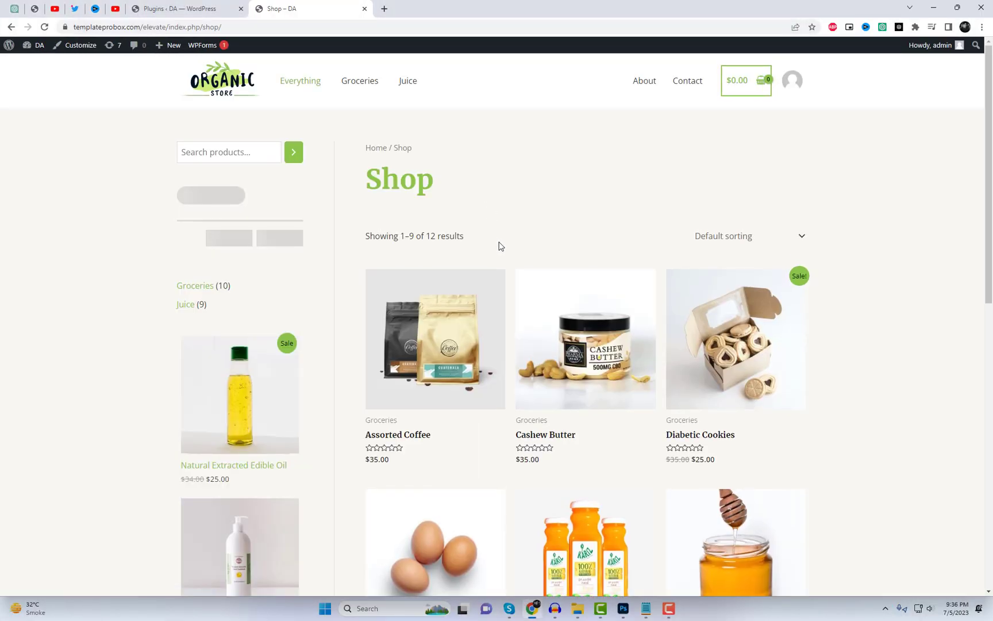
pyautogui.click(365, 83)
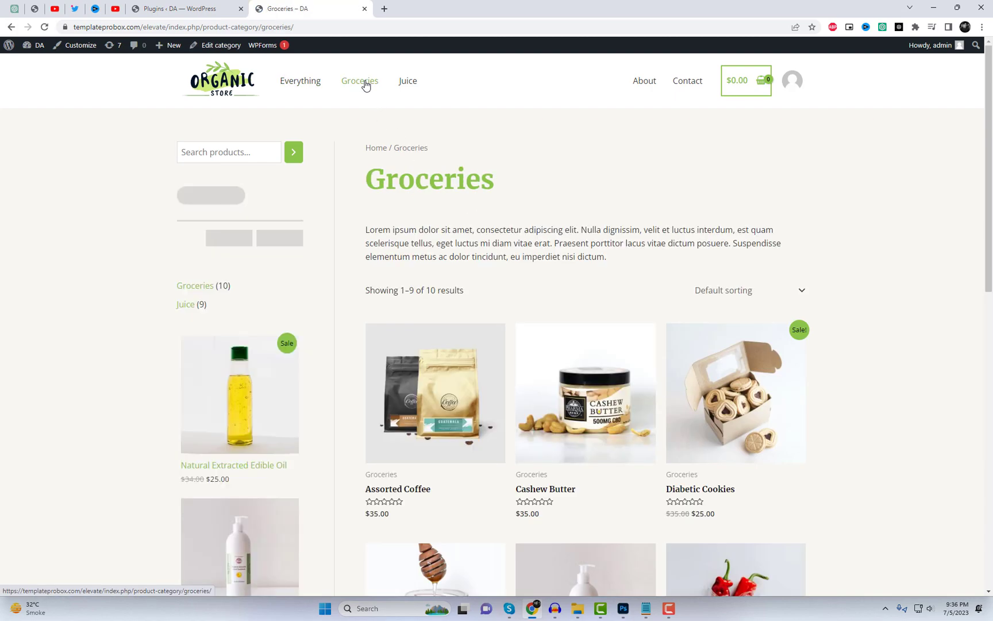
pyautogui.click(410, 81)
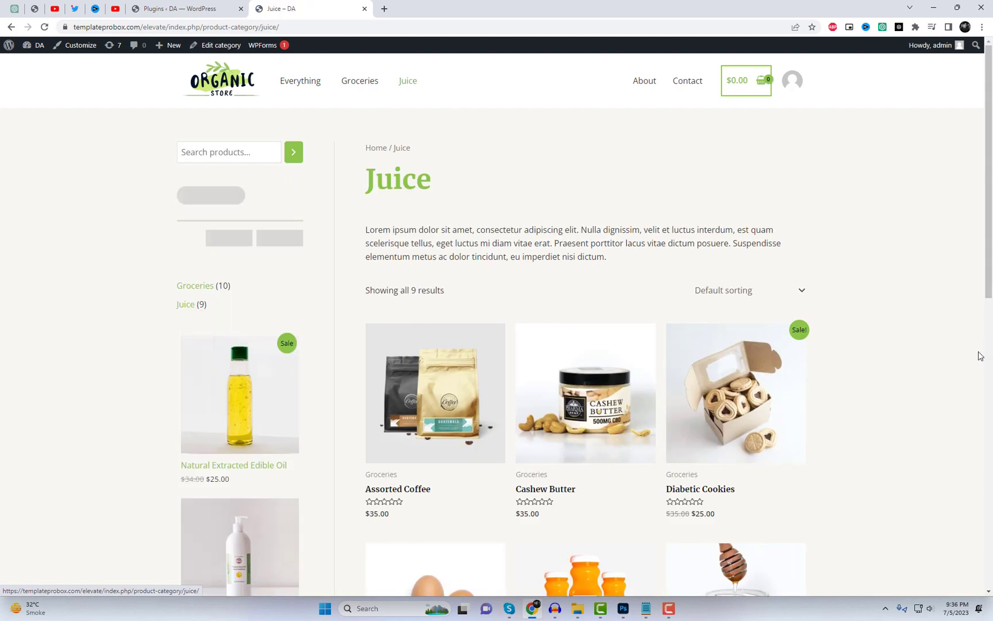
pyautogui.scroll(-5, 977, 354)
pyautogui.scroll(-5, 910, 359)
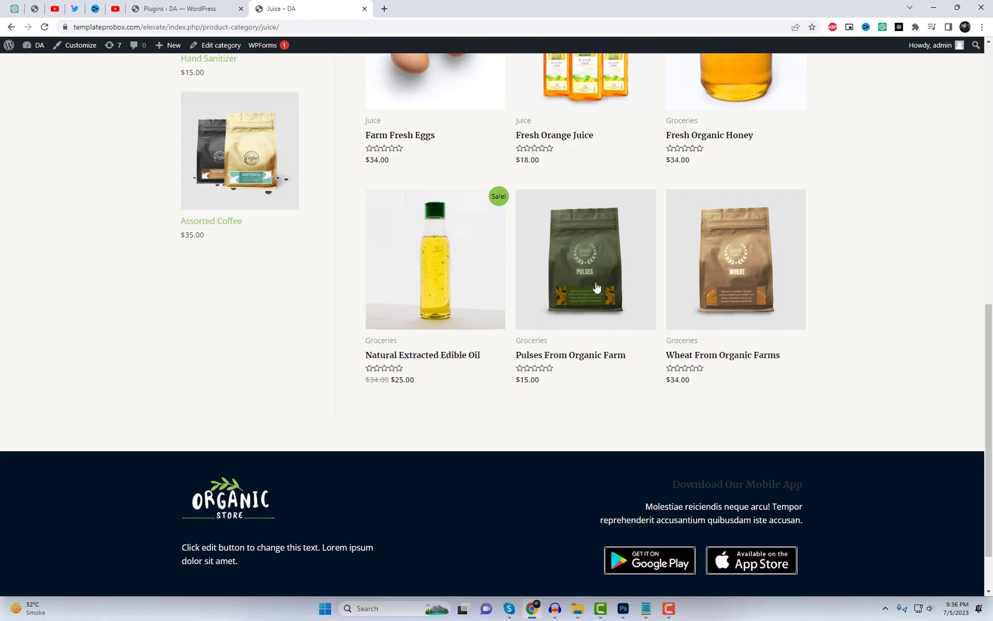
# Step: Search for, install and activate Advanced Dynamic Pricing for WooCommerce under Plugins > Add New
pyautogui.click(204, 8)
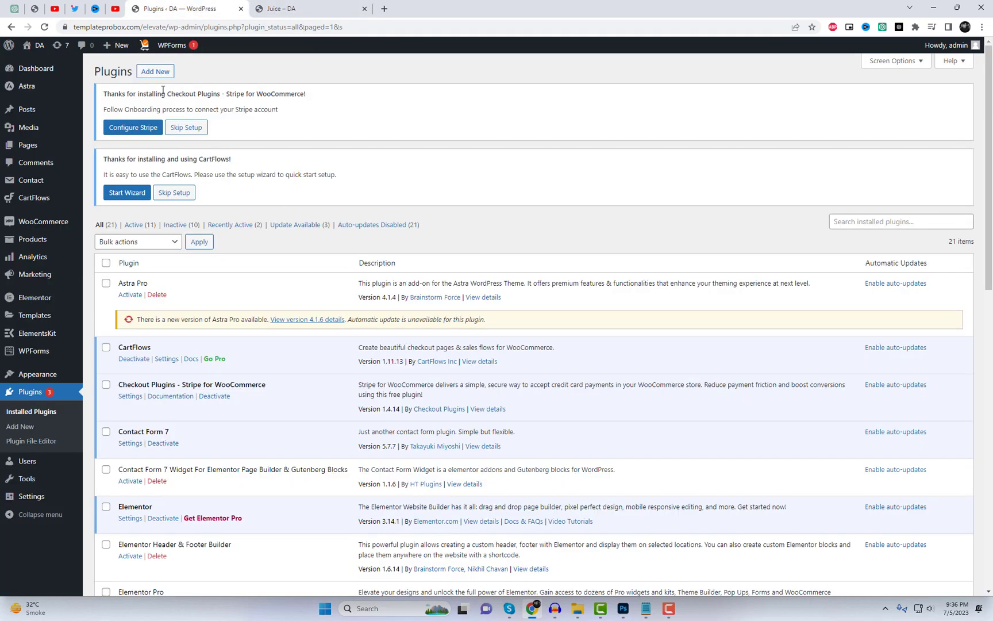
pyautogui.click(160, 73)
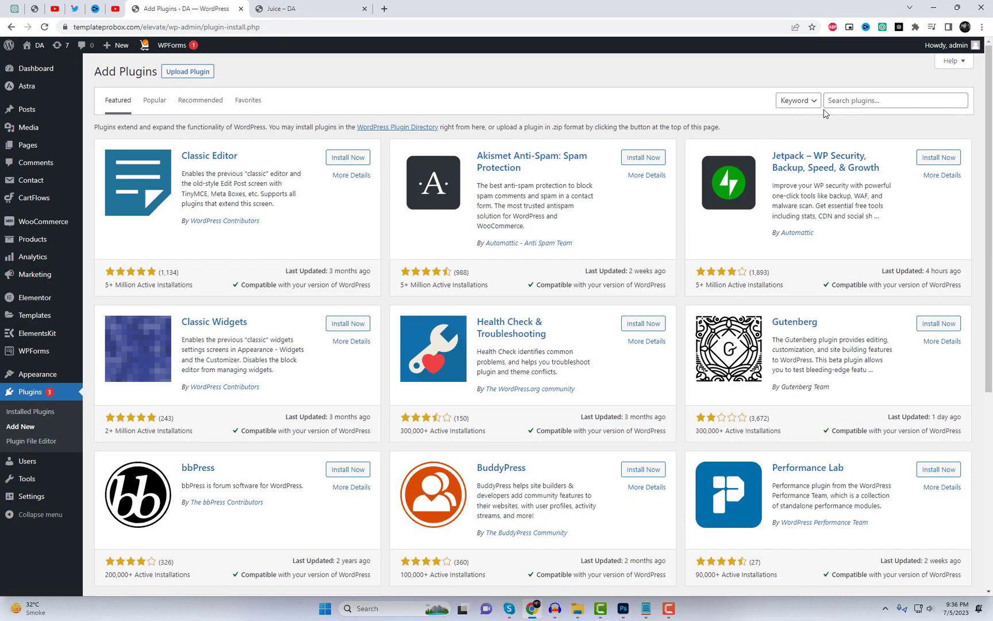
pyautogui.click(849, 102)
pyautogui.write('Advanced Dynamic Pricing for WooCommerce')
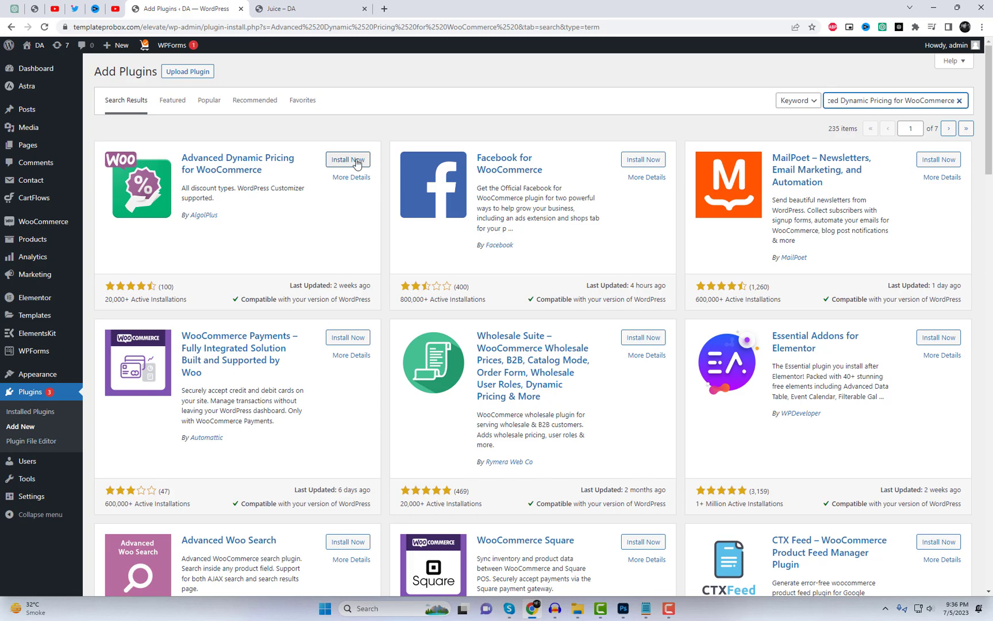
pyautogui.click(355, 161)
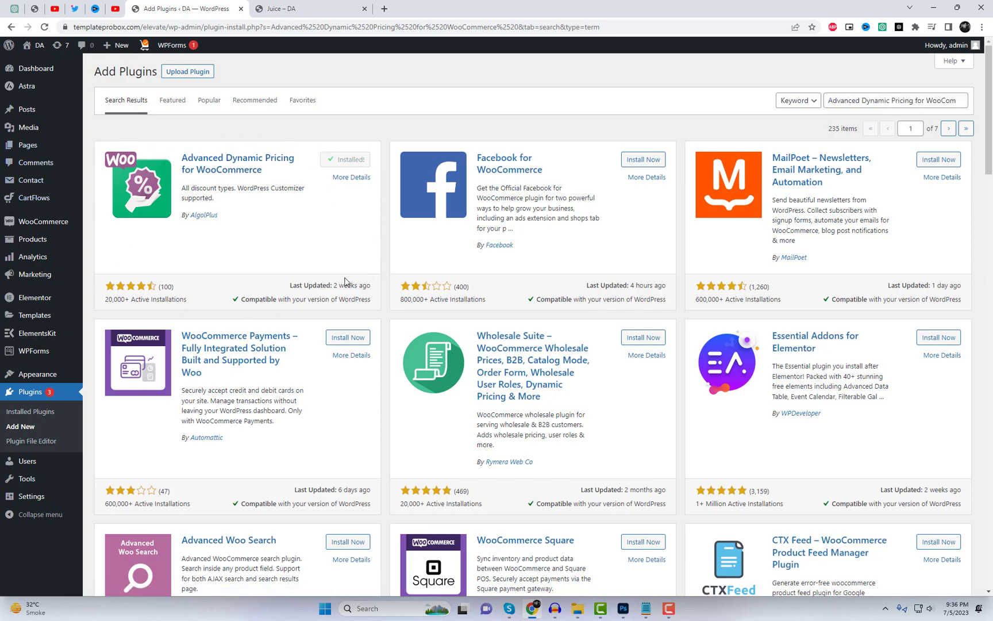
pyautogui.click(345, 164)
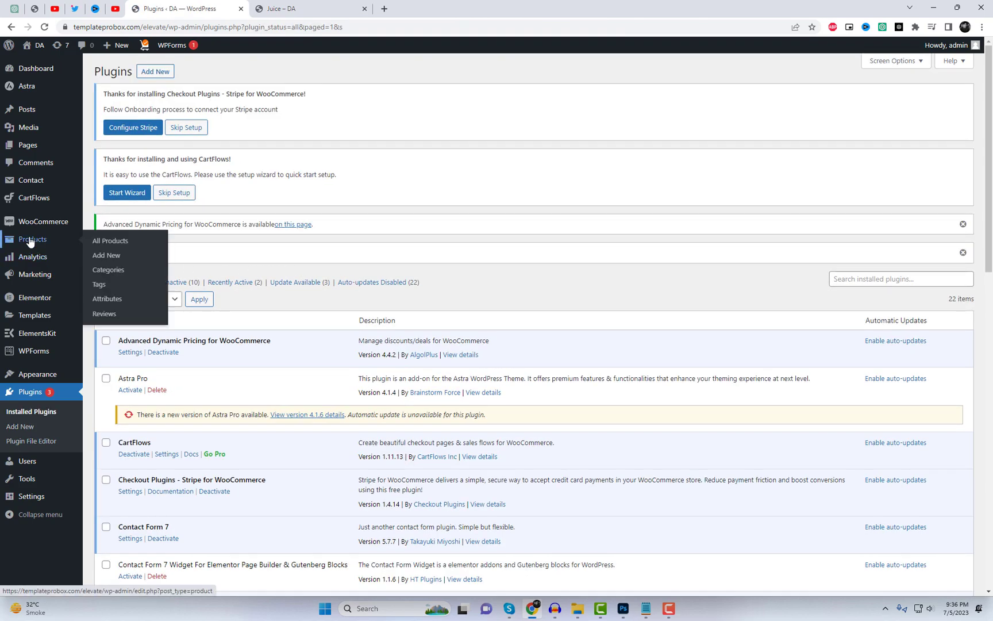
pyautogui.moveTo(35, 222)
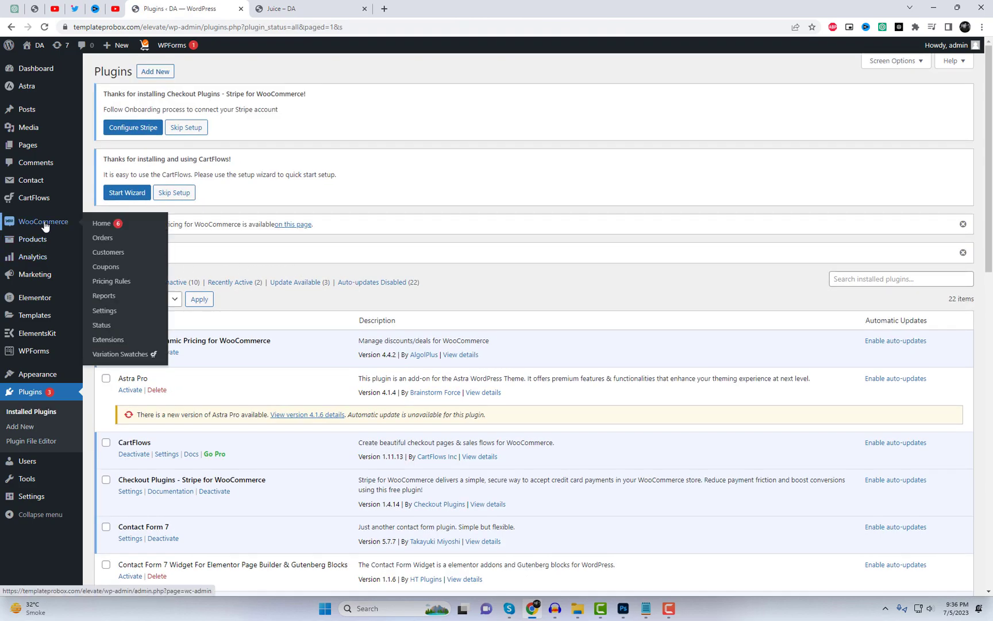
# Step: On Pricing Rules, add a Product Discount rule titled 'Category Percentage Discount'
pyautogui.click(114, 286)
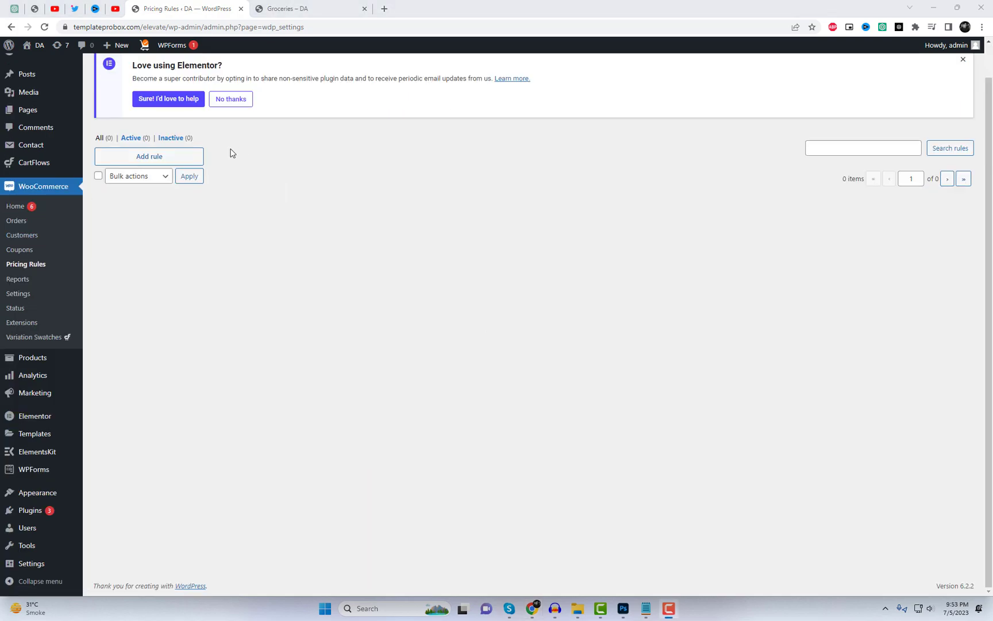
pyautogui.click(175, 159)
pyautogui.write('Category Percentage Discount')
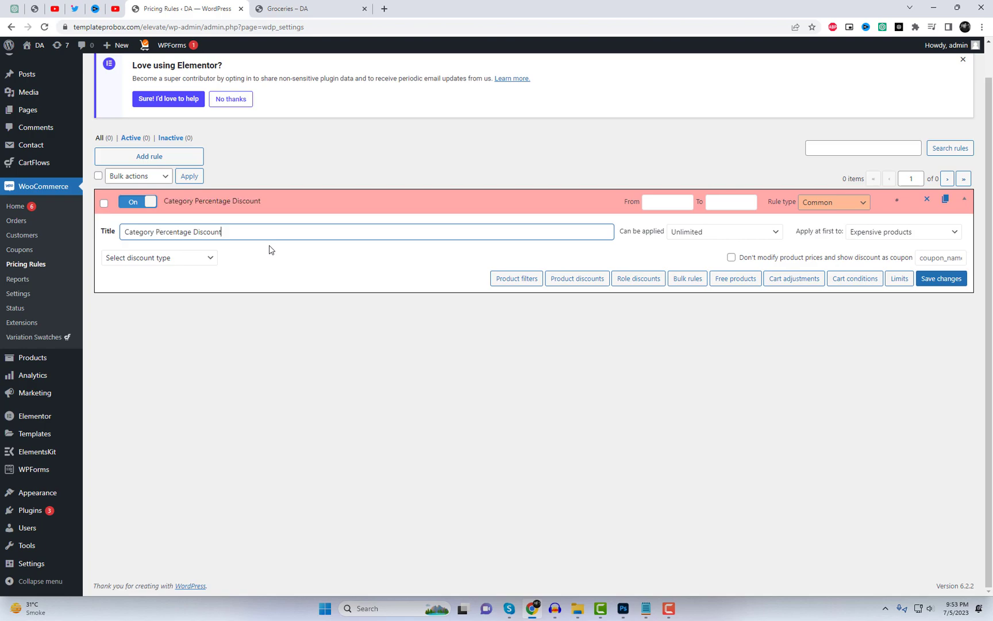
pyautogui.click(211, 258)
pyautogui.click(177, 281)
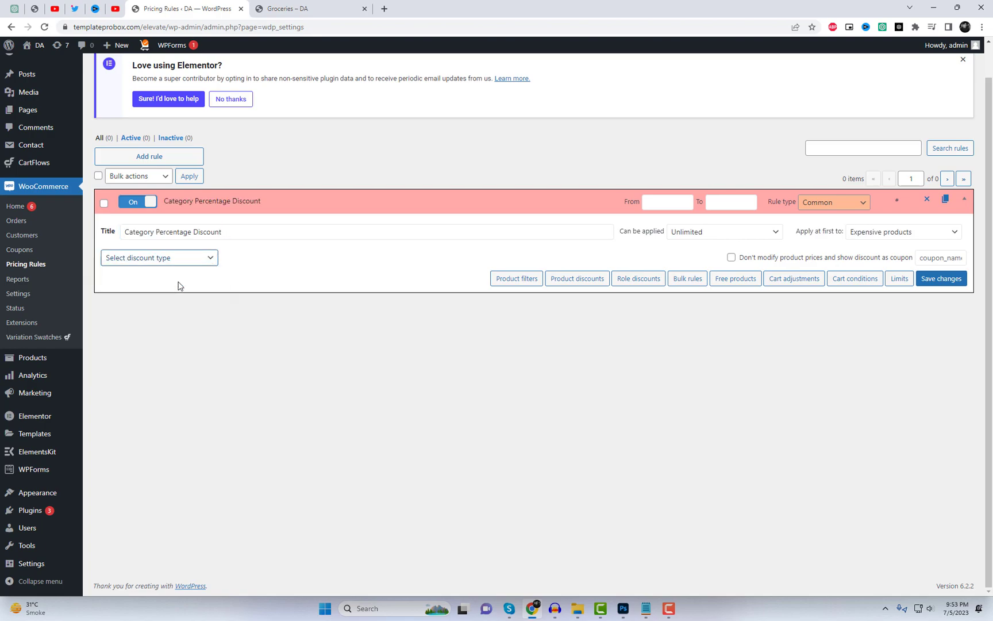
pyautogui.click(319, 296)
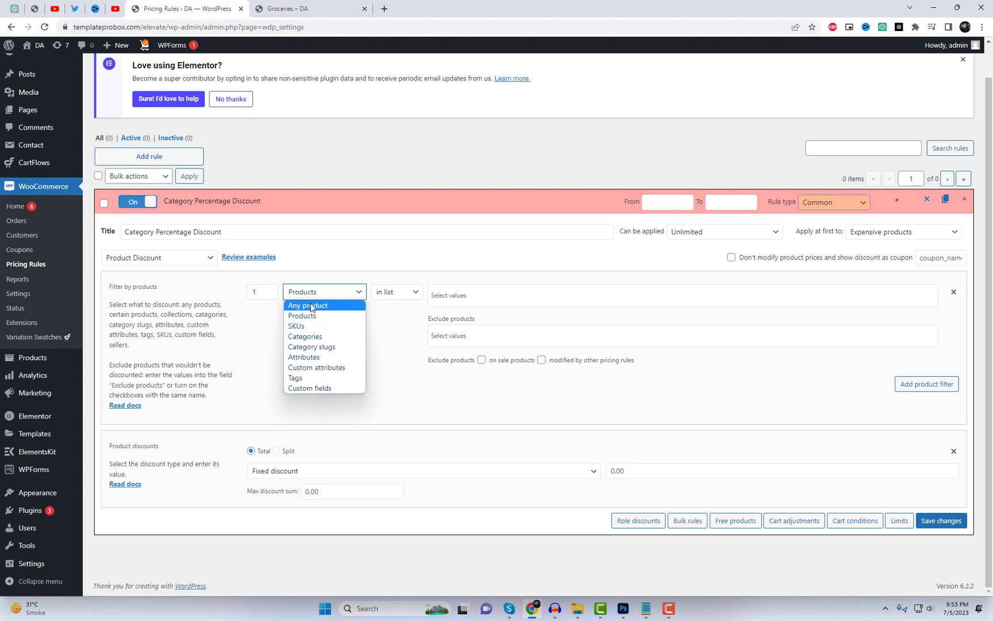
# Step: Filter the rule's products by the Groceries category, copying the name from the store page
pyautogui.click(309, 339)
pyautogui.click(288, 8)
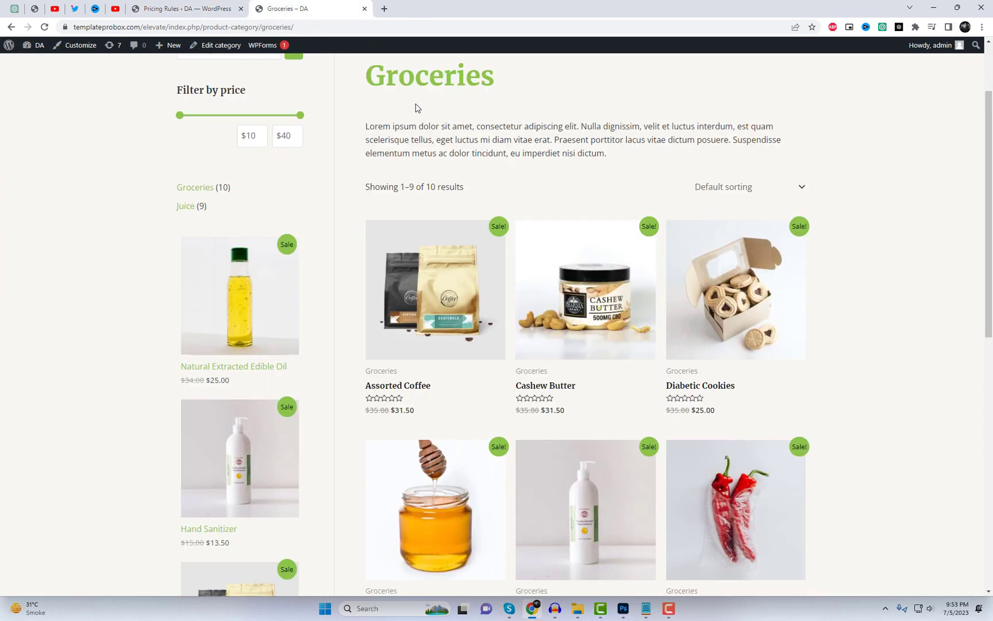
pyautogui.doubleClick(402, 185)
pyautogui.hotkey('ctrl', 'c')
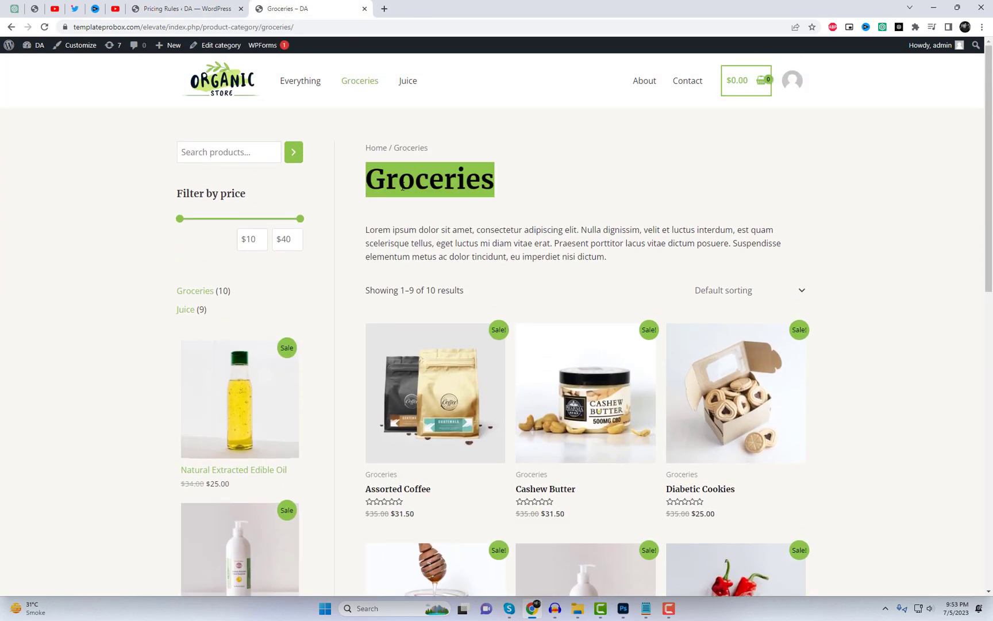
pyautogui.click(190, 8)
pyautogui.click(446, 296)
pyautogui.hotkey('ctrl', 'v')
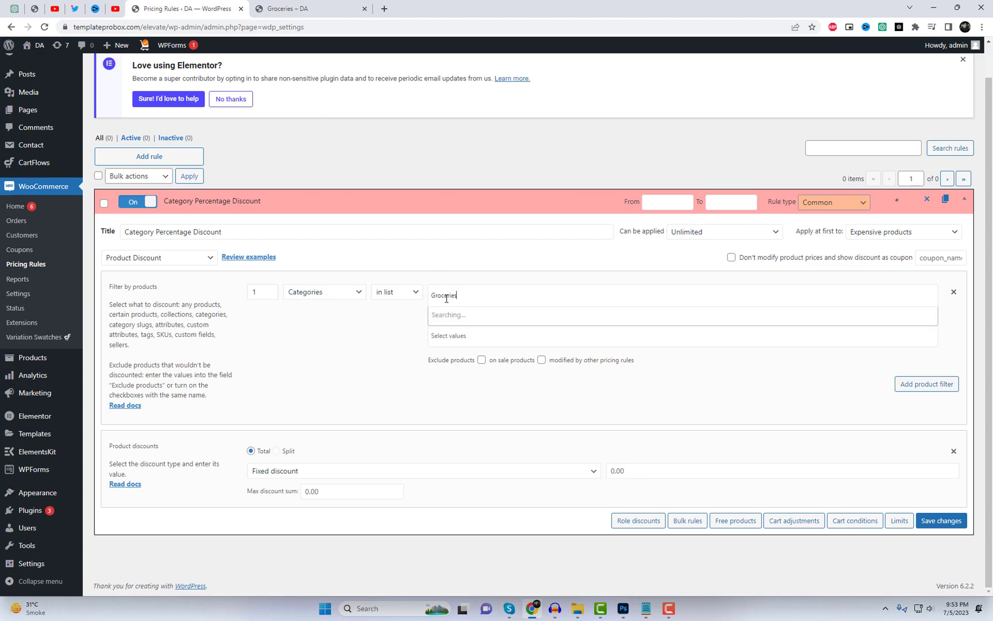
pyautogui.click(463, 316)
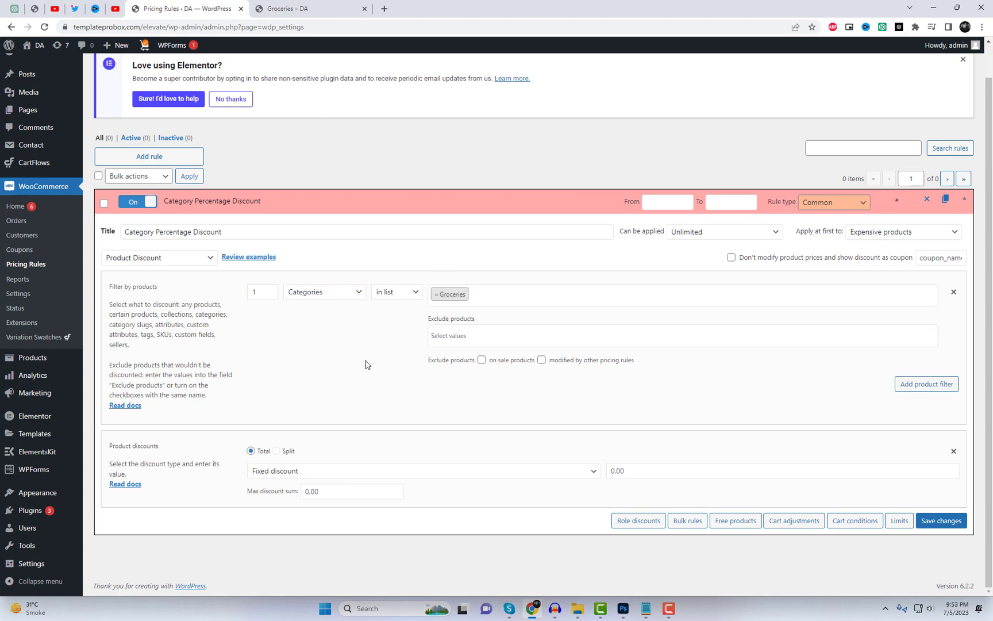
# Step: Set a 10 percent Percentage discount and save the rule
pyautogui.click(274, 472)
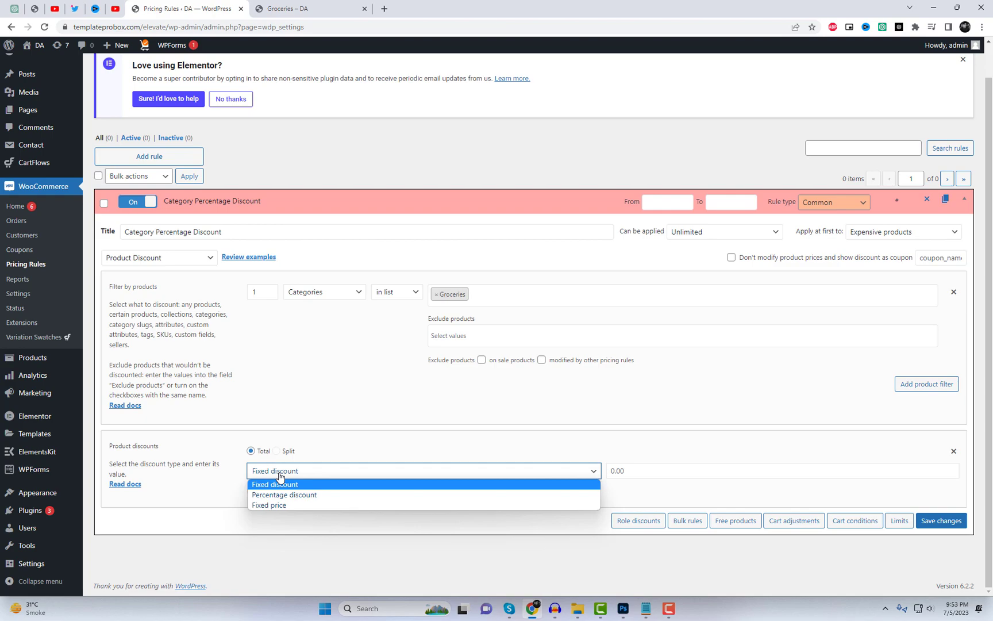
pyautogui.click(286, 495)
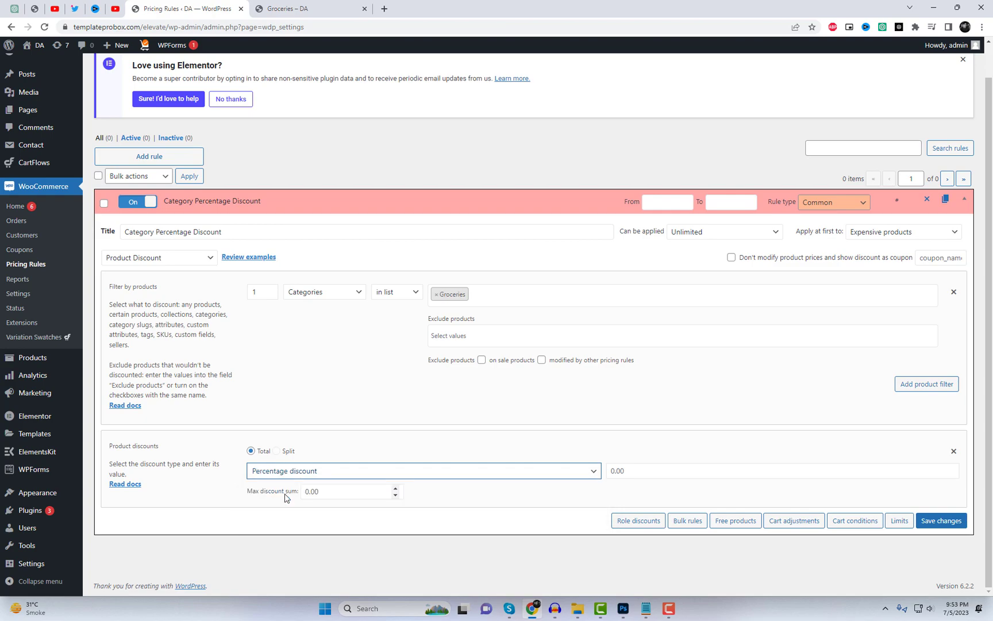
pyautogui.click(289, 472)
pyautogui.click(275, 515)
pyautogui.click(282, 471)
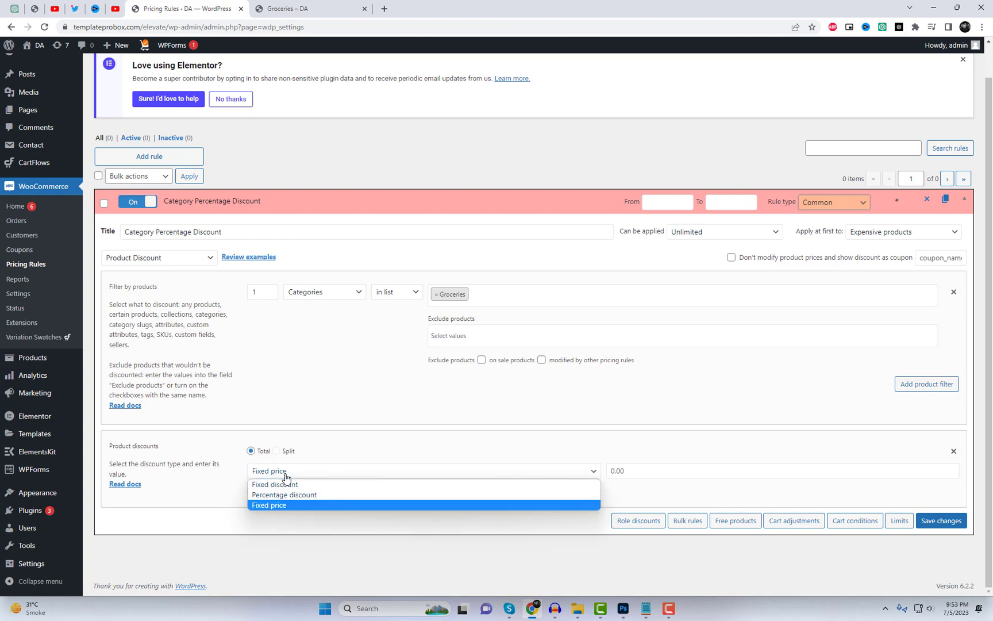
pyautogui.click(287, 496)
pyautogui.click(630, 471)
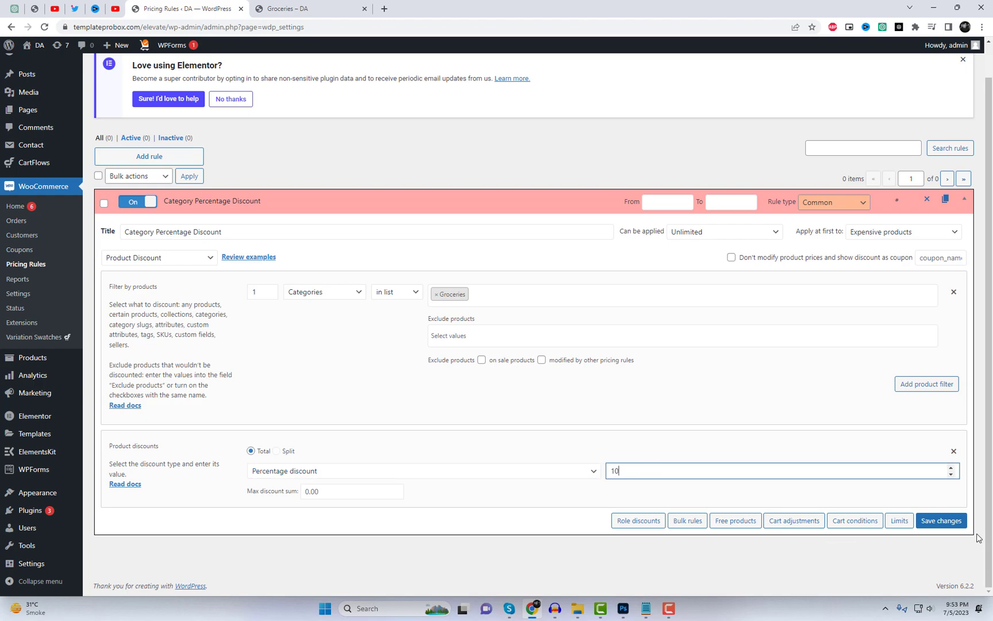
pyautogui.click(956, 522)
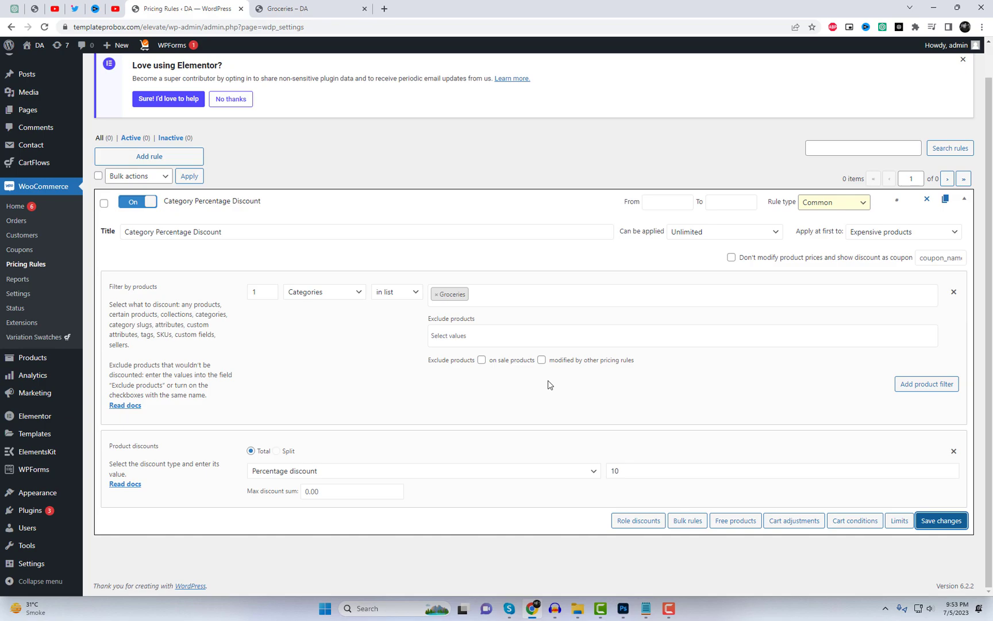
# Step: Reload the Groceries page and check reduced prices, e.g. Assorted Coffee $35.00 to $31.50, through page 2
pyautogui.click(293, 8)
pyautogui.rightClick(454, 146)
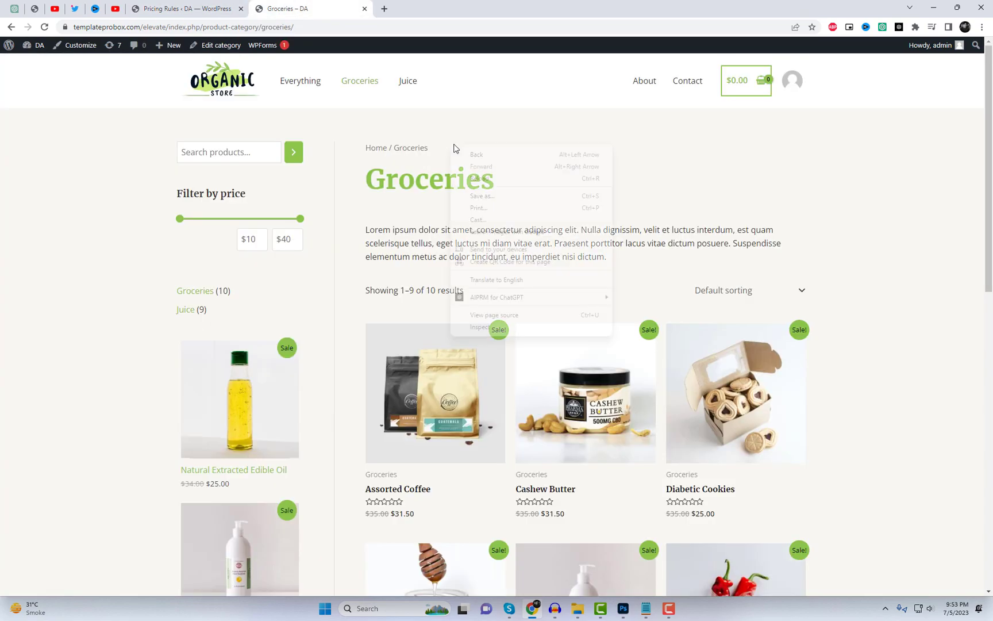
pyautogui.click(493, 179)
pyautogui.scroll(-1, 842, 338)
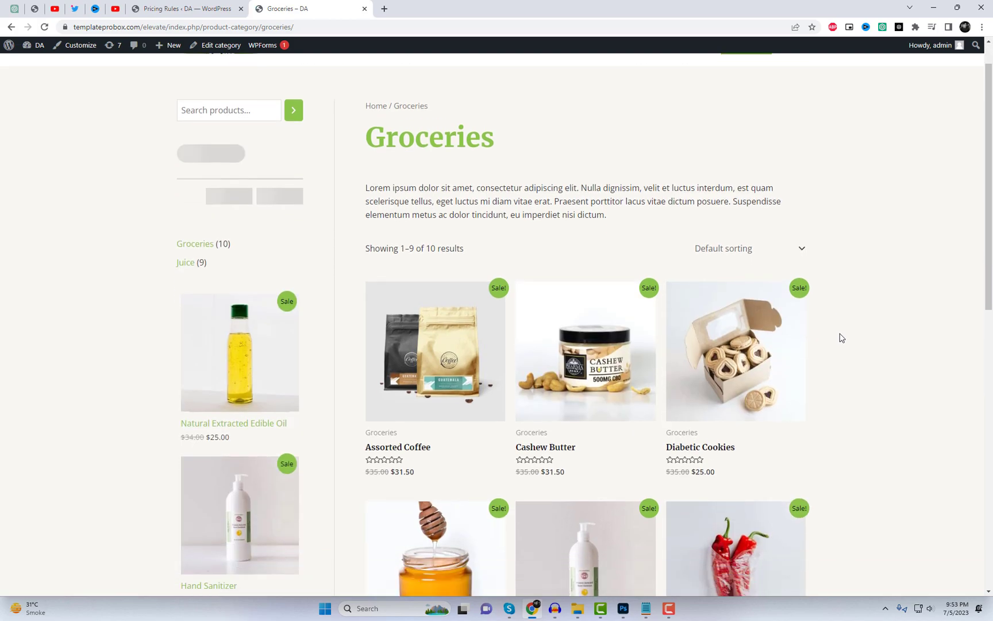
pyautogui.scroll(-2, 841, 338)
pyautogui.moveTo(370, 360); pyautogui.dragTo(415, 361)
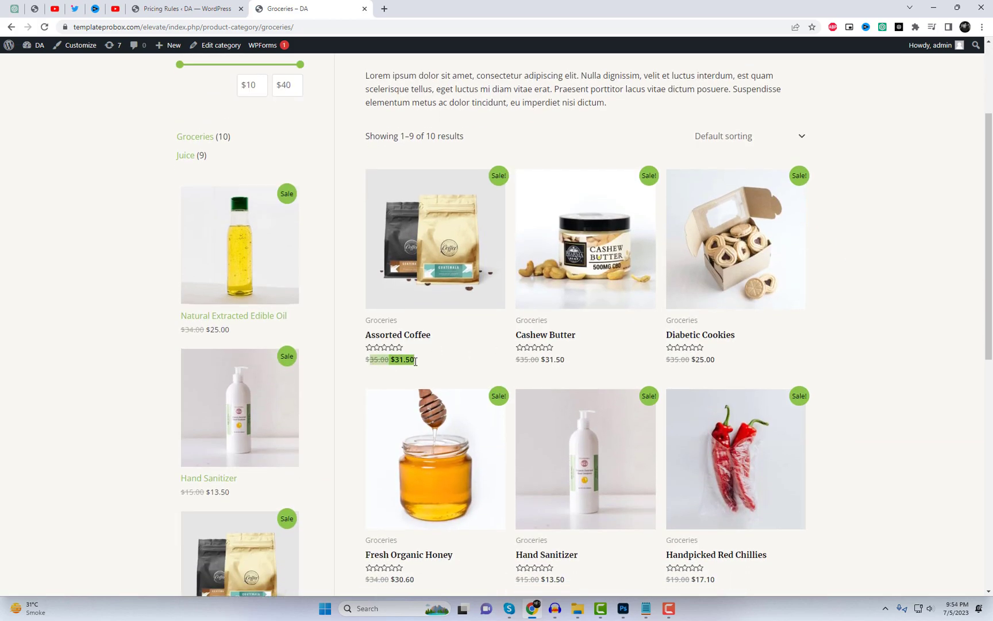
pyautogui.click(465, 366)
pyautogui.scroll(-3, 598, 414)
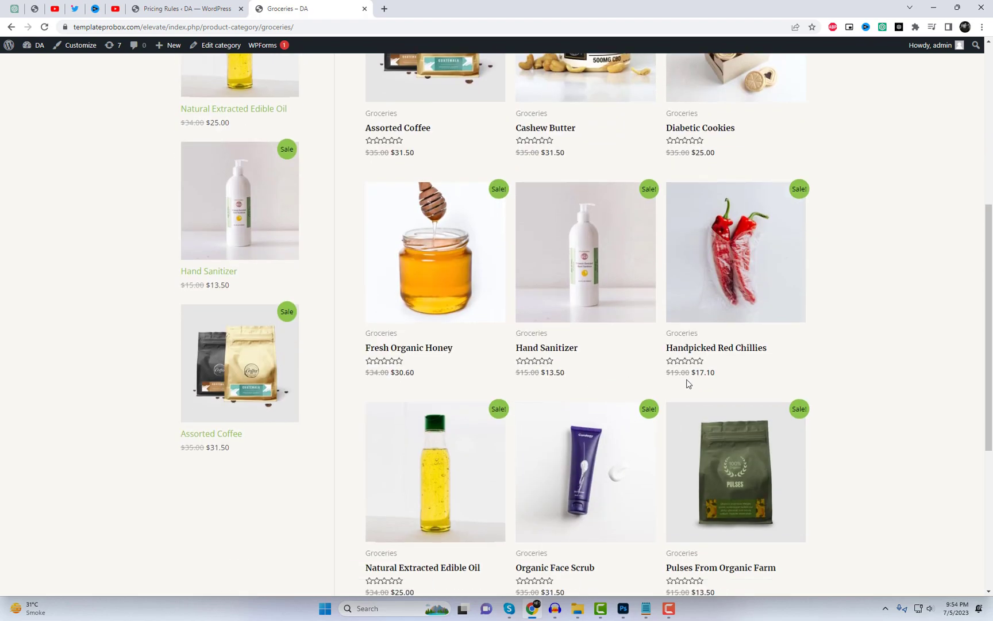
pyautogui.scroll(-3, 724, 379)
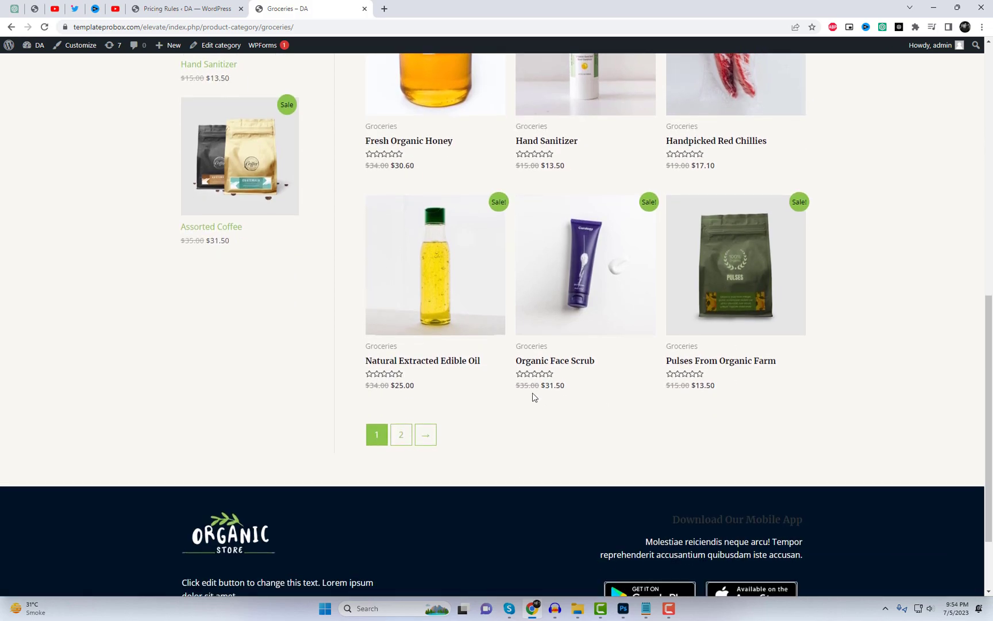
pyautogui.click(402, 436)
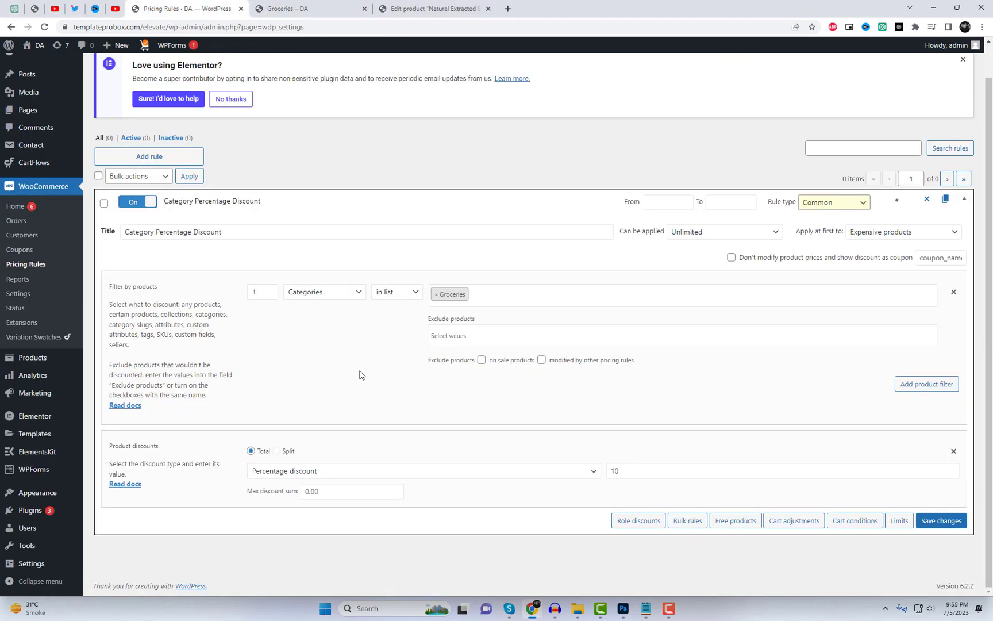
# Step: Copy the 'Natural Extracted Edible Oil' product title from the Groceries store page
pyautogui.click(460, 335)
pyautogui.click(393, 357)
pyautogui.click(308, 6)
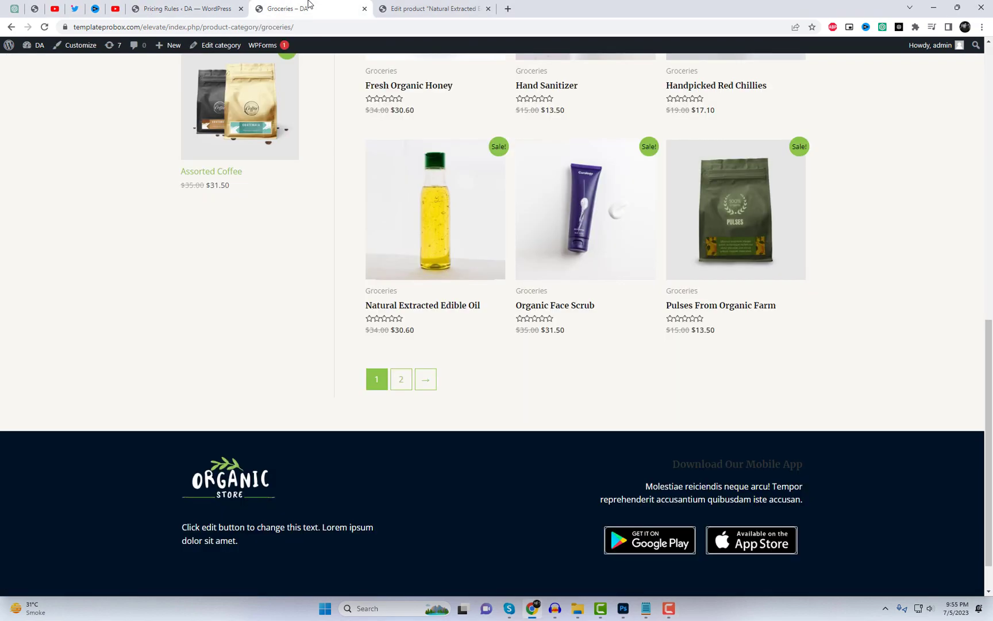
pyautogui.moveTo(494, 311); pyautogui.dragTo(366, 308)
pyautogui.hotkey('ctrl', 'c')
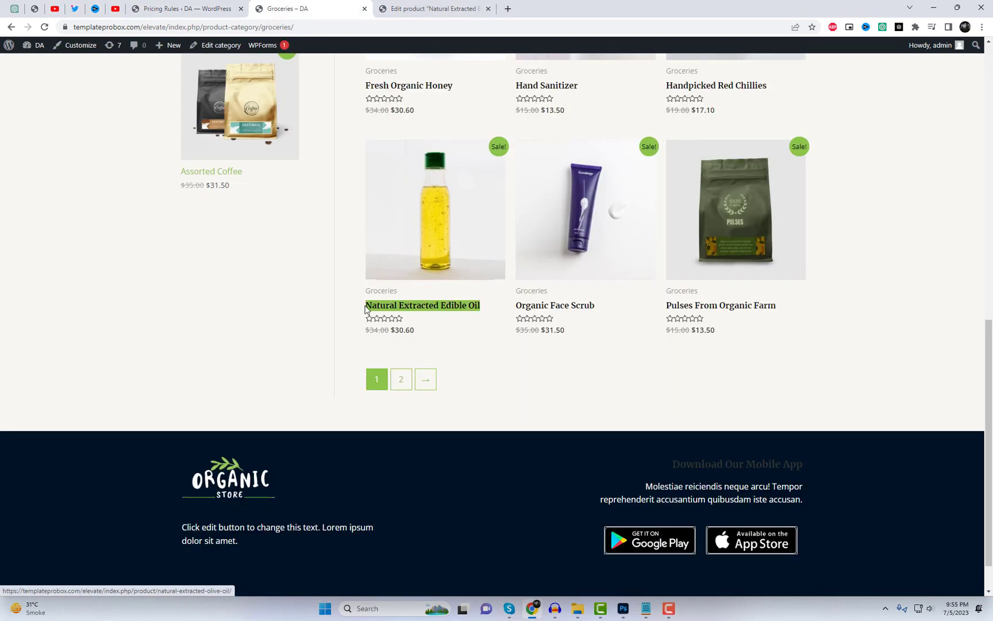
pyautogui.click(219, 6)
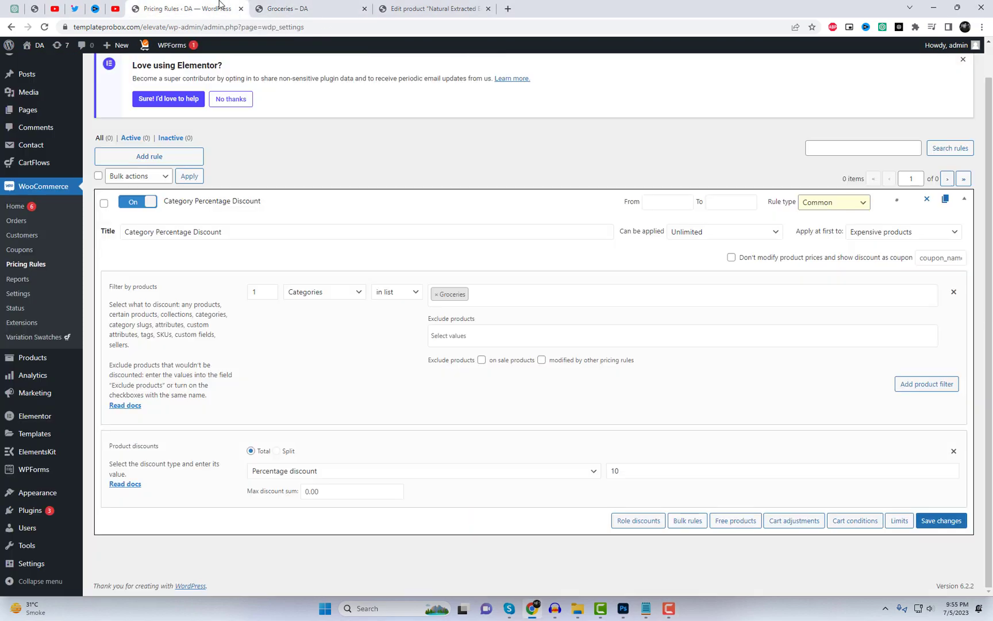
# Step: Add Natural Extracted Edible Oil (#170) to the rule's excluded products and save
pyautogui.click(463, 336)
pyautogui.hotkey('ctrl', 'v')
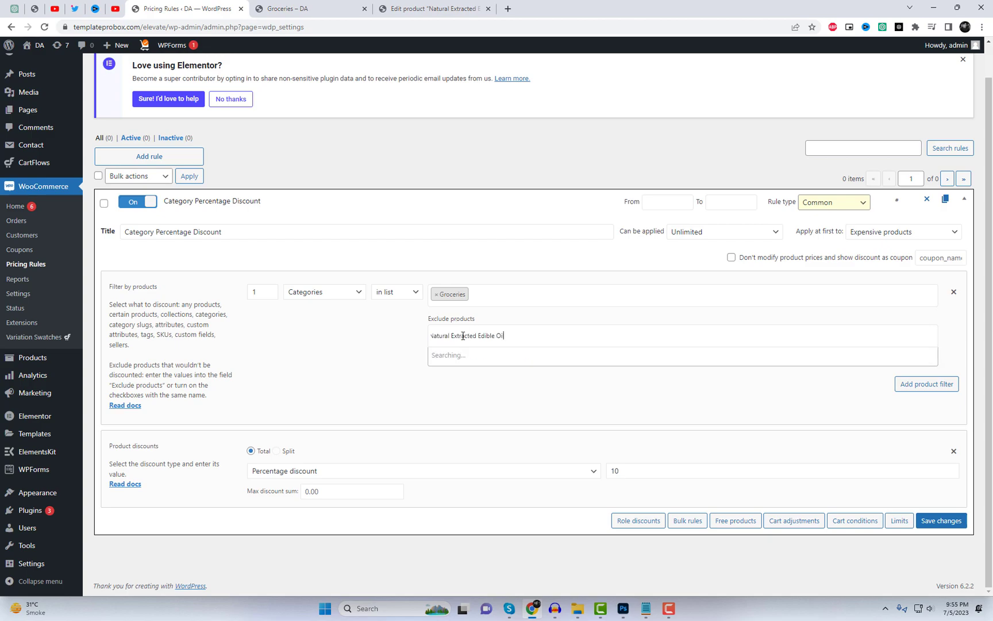
pyautogui.moveTo(462, 335); pyautogui.dragTo(390, 340)
pyautogui.click(373, 347)
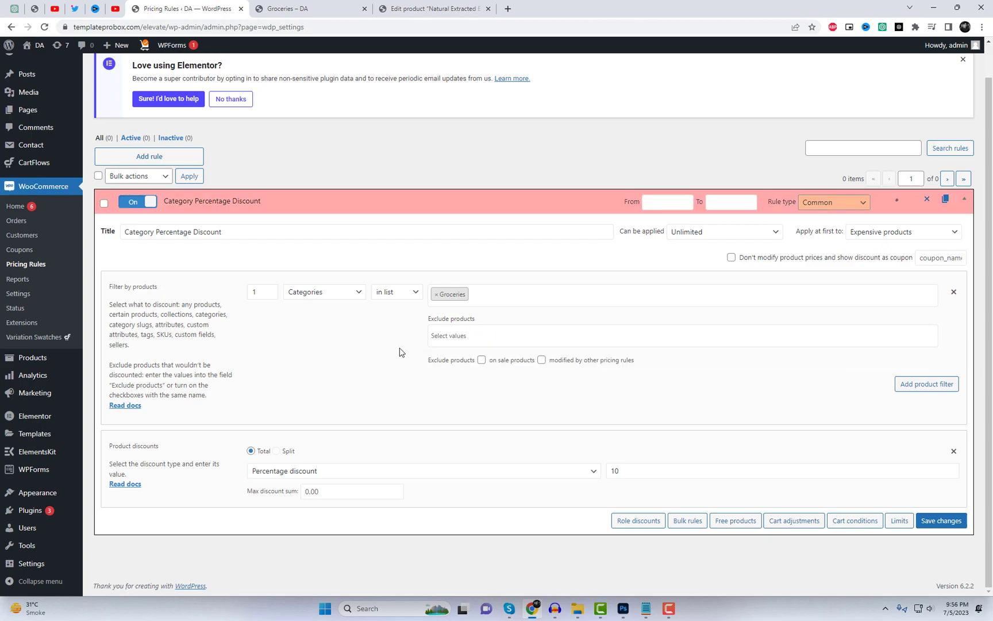
pyautogui.click(459, 338)
pyautogui.write('Natural Extracted Edible Oil')
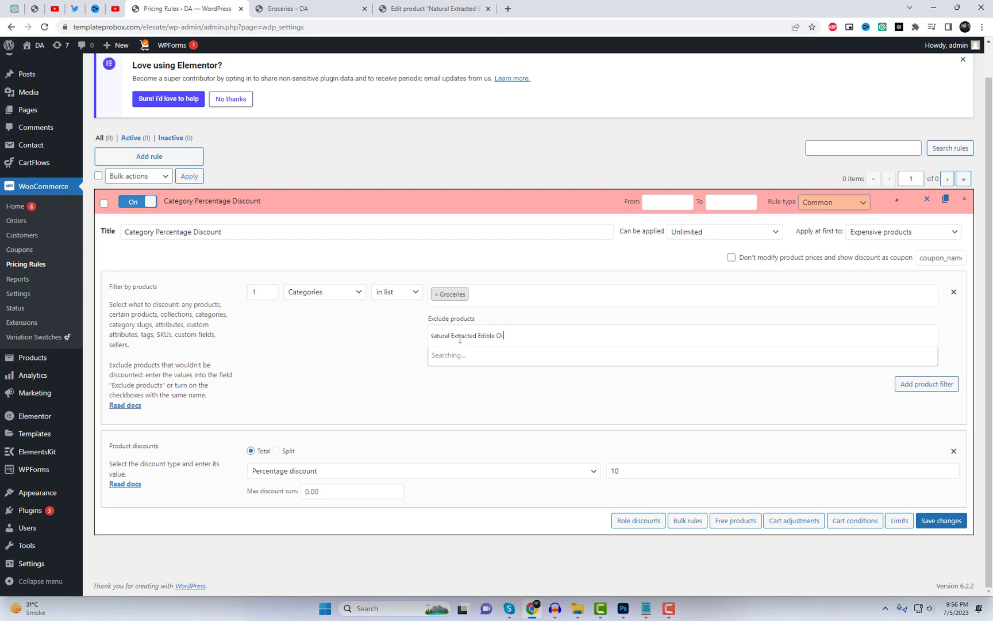
pyautogui.click(480, 355)
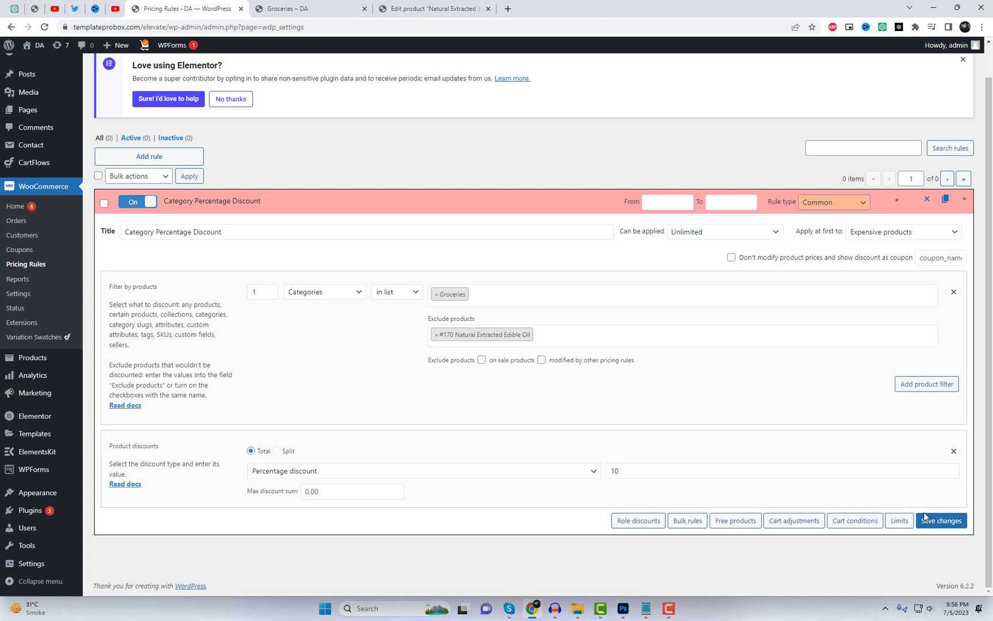
pyautogui.click(935, 521)
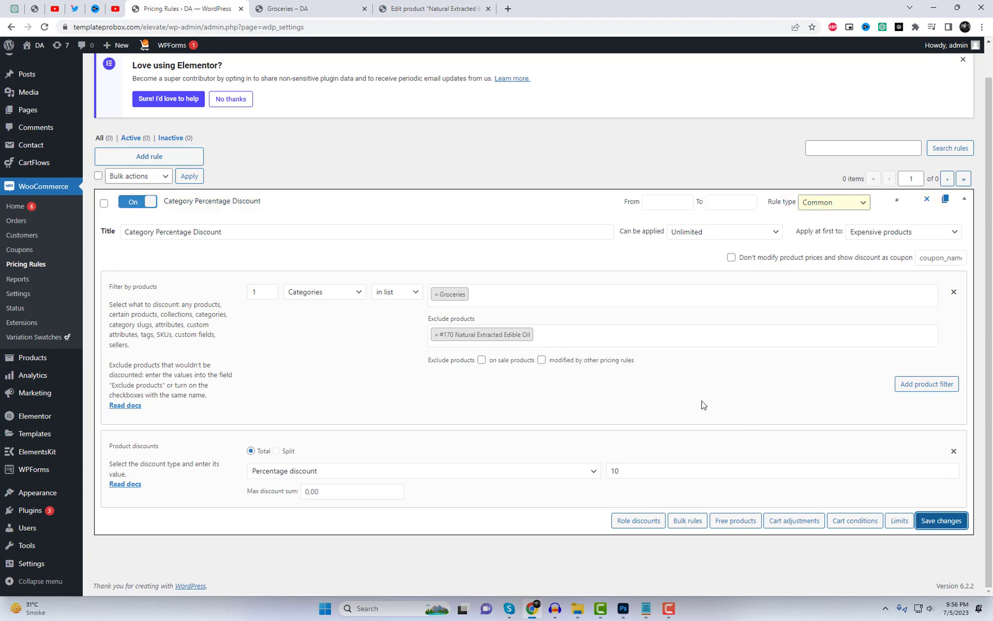
# Step: Reload the Groceries store page to show the oil at its full $34.00
pyautogui.click(352, 14)
pyautogui.click(435, 335)
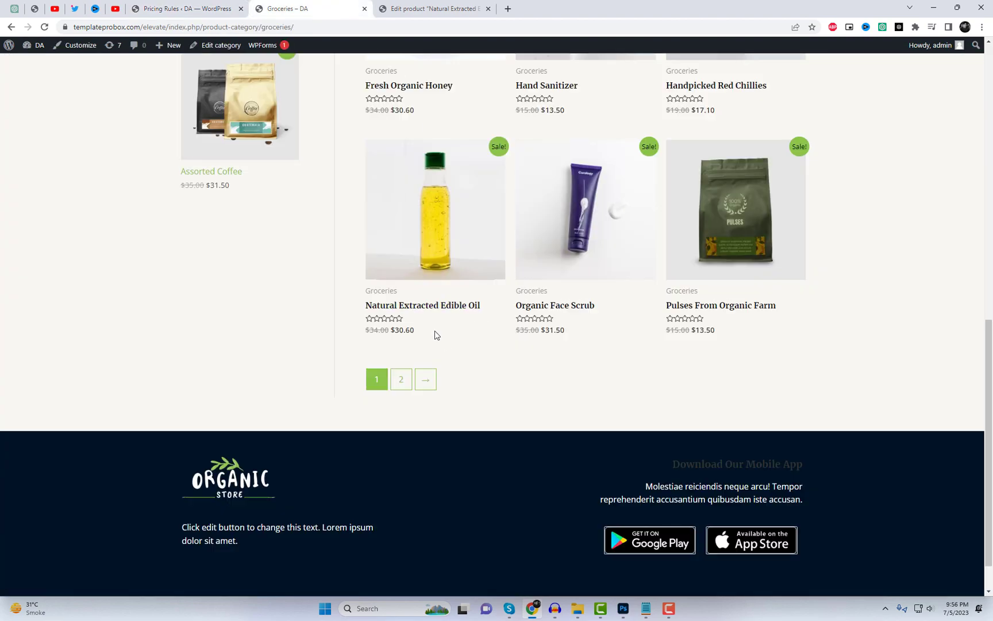
pyautogui.rightClick(843, 251)
pyautogui.click(823, 291)
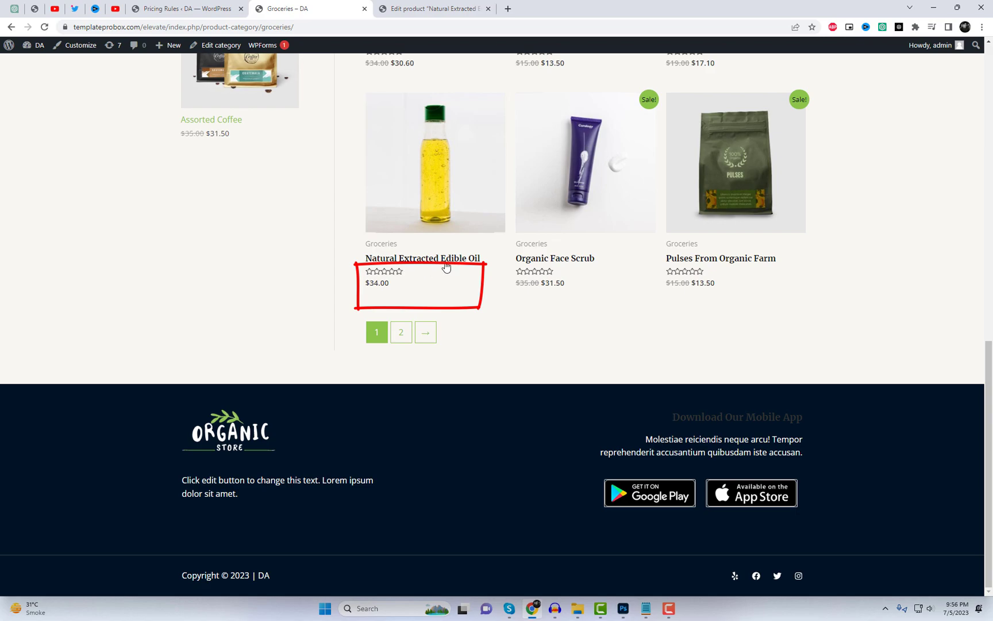
# Step: Add a cart condition: Date from 2023-07-05
pyautogui.moveTo(391, 284); pyautogui.dragTo(366, 284)
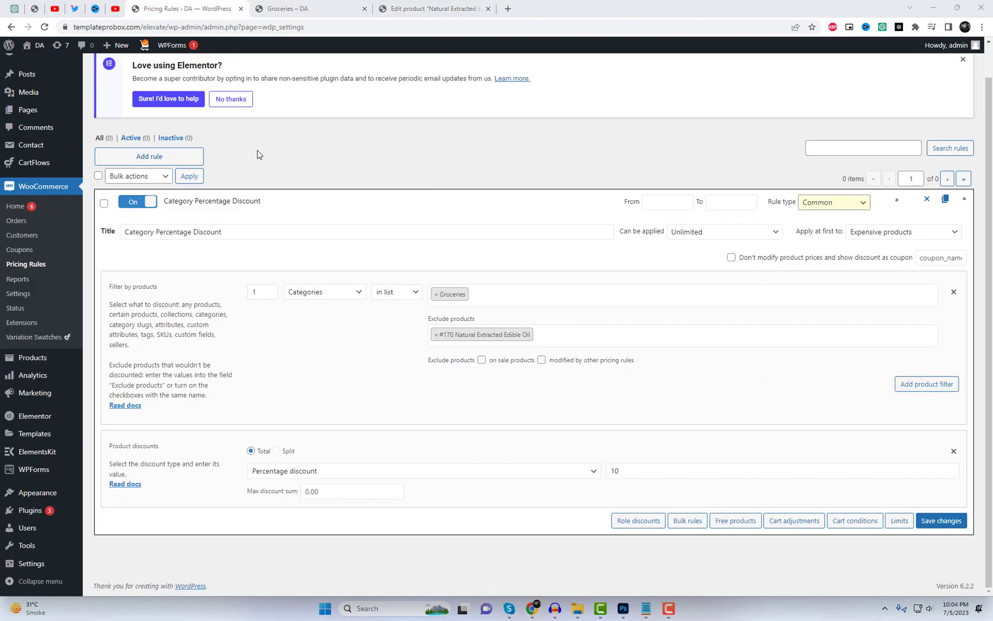
pyautogui.click(862, 521)
pyautogui.scroll(-2, 802, 499)
pyautogui.click(339, 485)
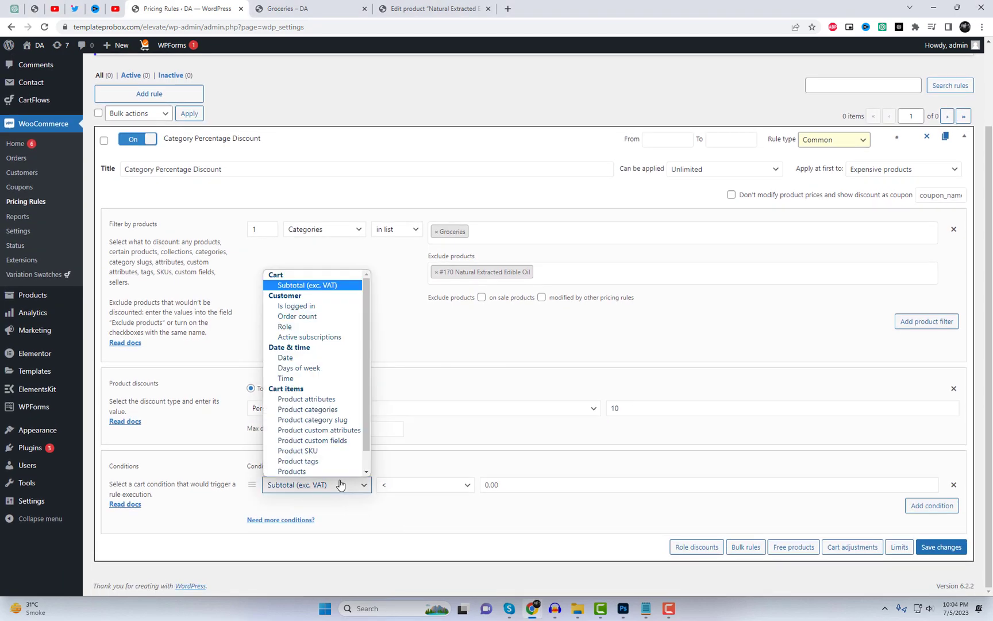
pyautogui.click(326, 357)
pyautogui.click(405, 486)
pyautogui.click(406, 497)
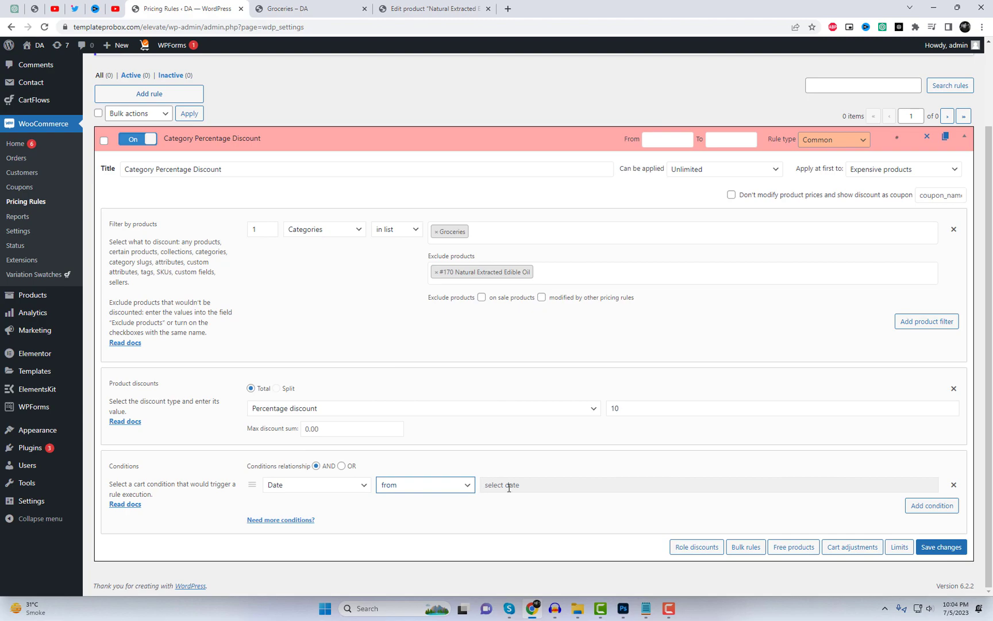
pyautogui.click(507, 485)
pyautogui.click(527, 411)
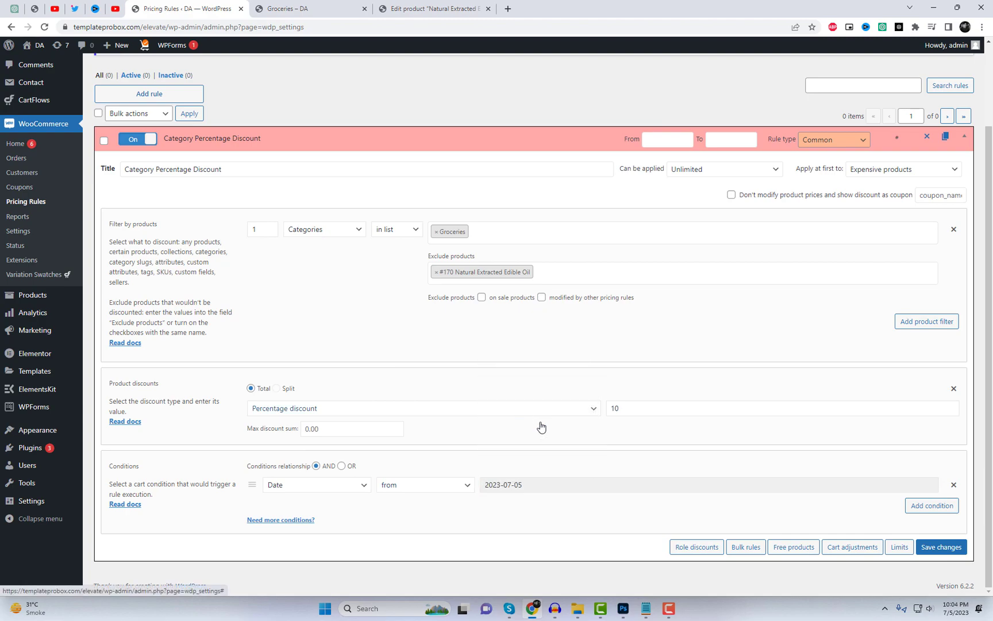
# Step: Add a second Date condition ending on 2023-07-08
pyautogui.click(930, 506)
pyautogui.click(357, 506)
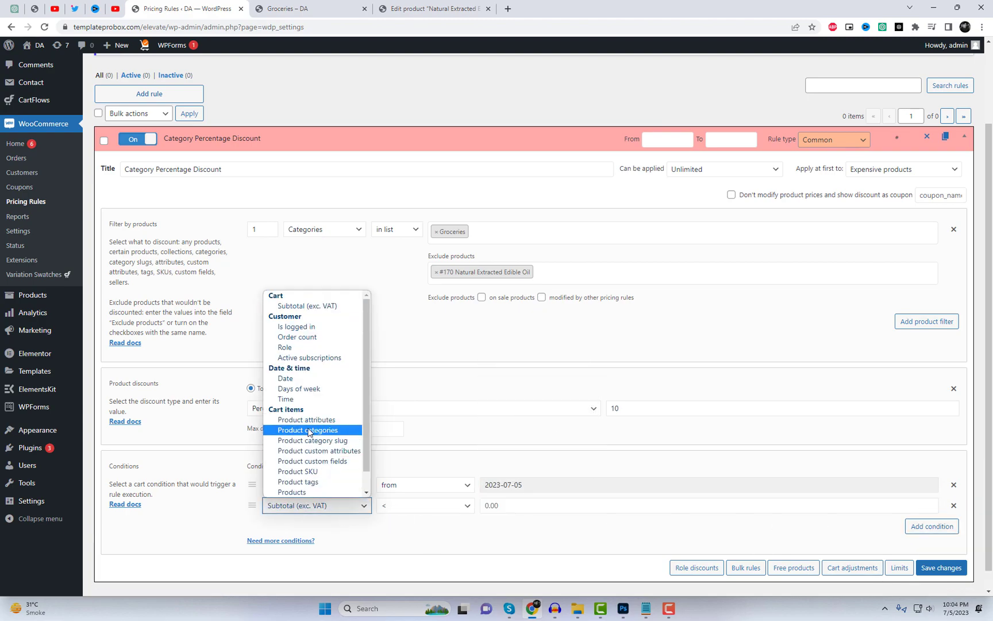
pyautogui.click(285, 378)
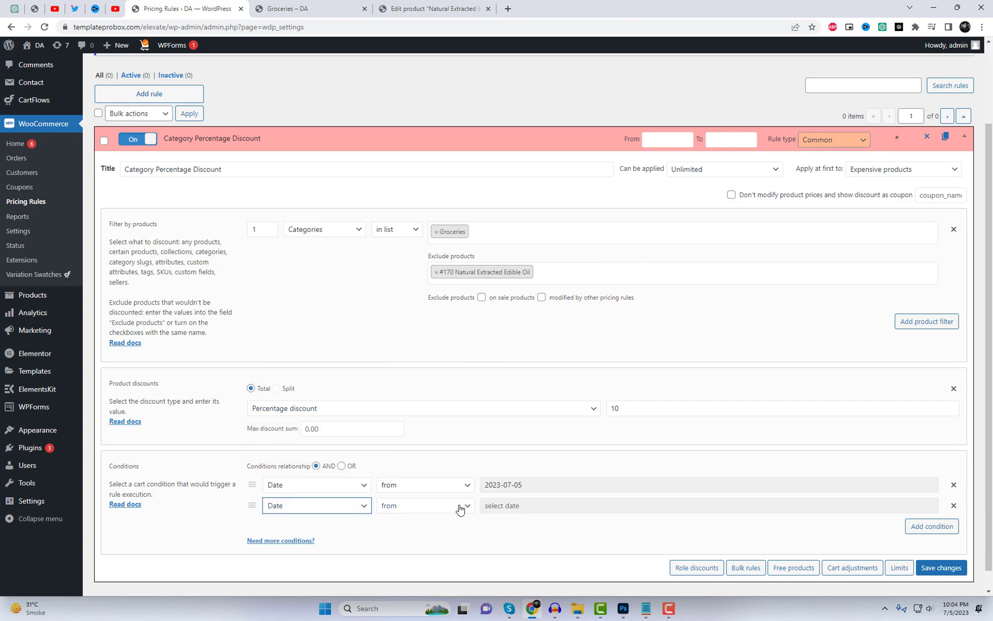
pyautogui.click(458, 507)
pyautogui.click(435, 528)
pyautogui.click(506, 506)
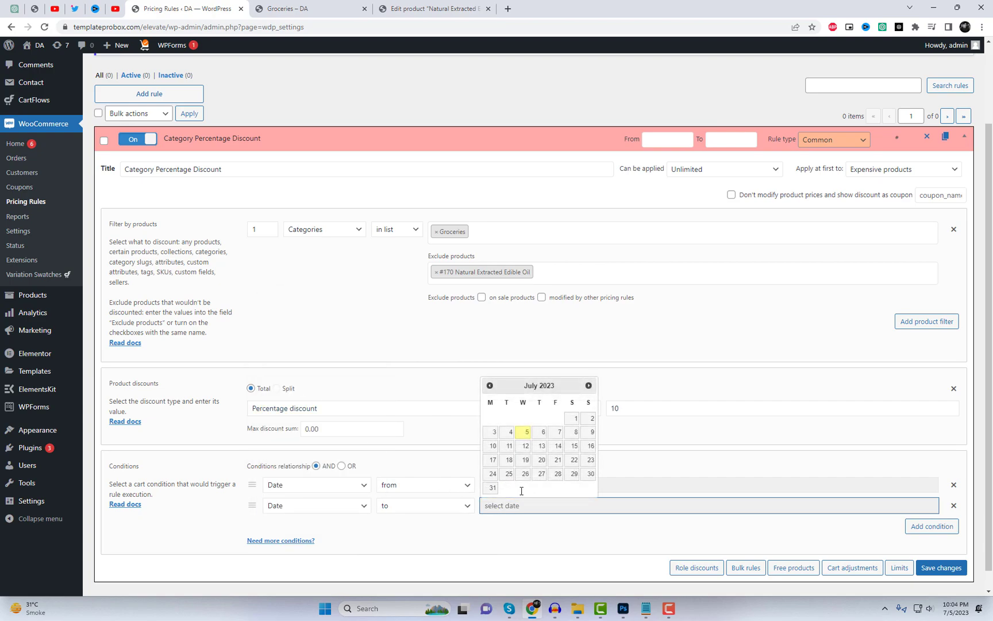
pyautogui.click(575, 431)
# Step: Delete the empty Subtotal condition, save the rule, check both dates, and reload the rules list
pyautogui.click(932, 526)
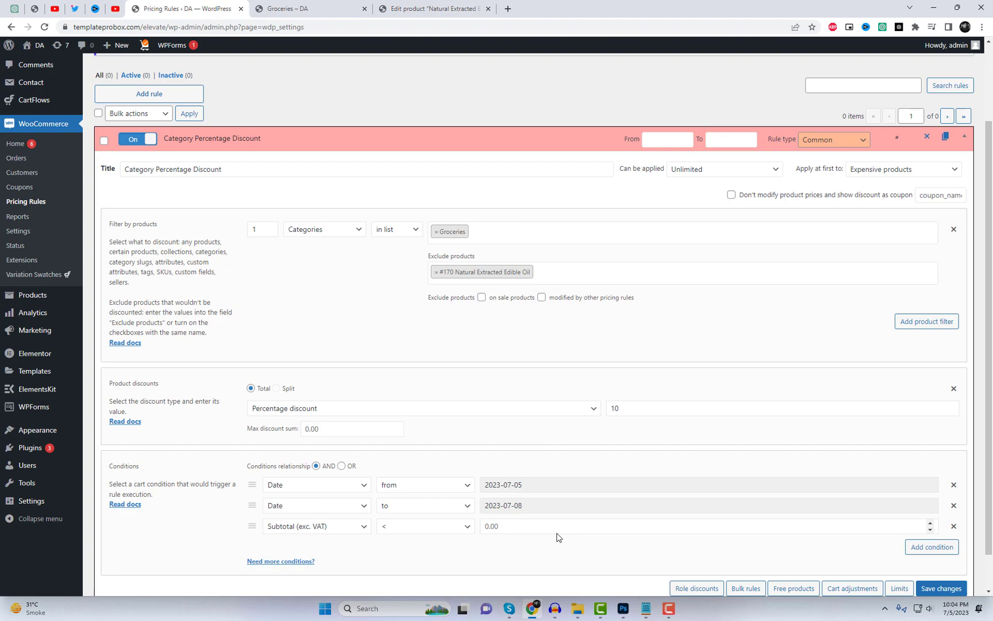
pyautogui.scroll(-1, 933, 566)
pyautogui.click(934, 550)
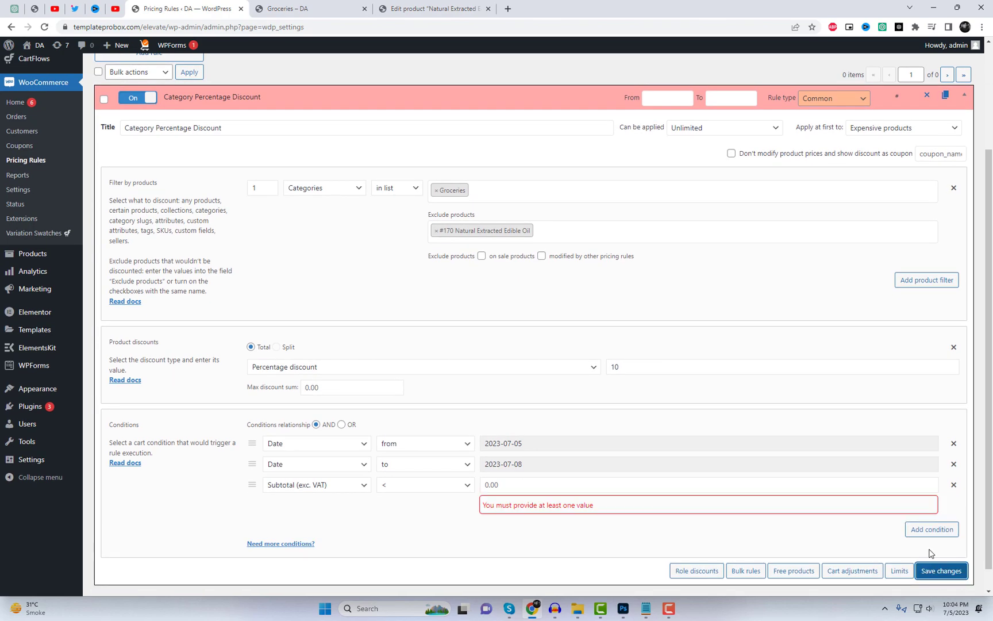
pyautogui.click(953, 484)
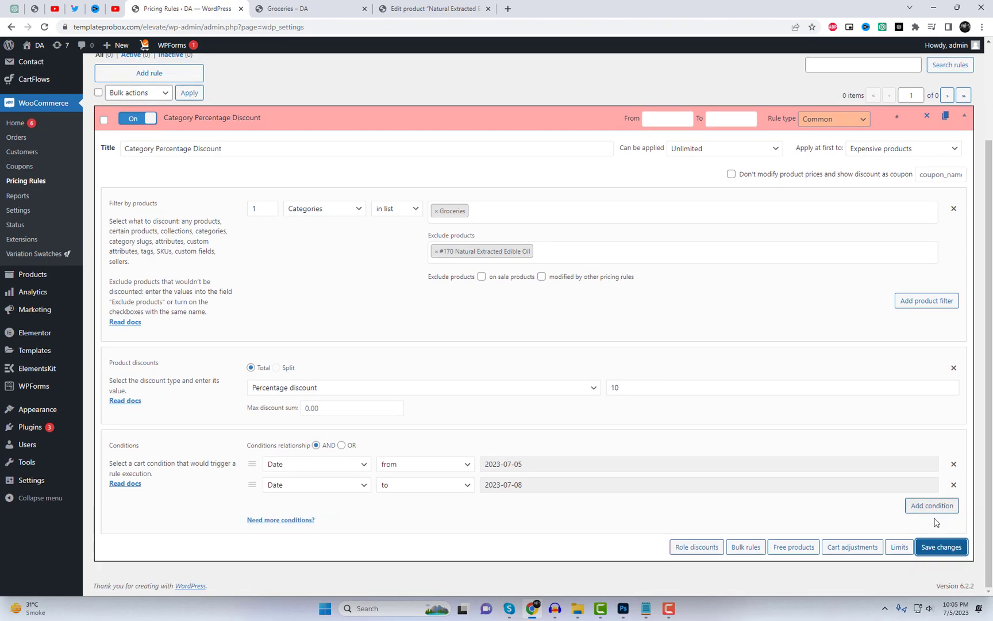
pyautogui.click(944, 548)
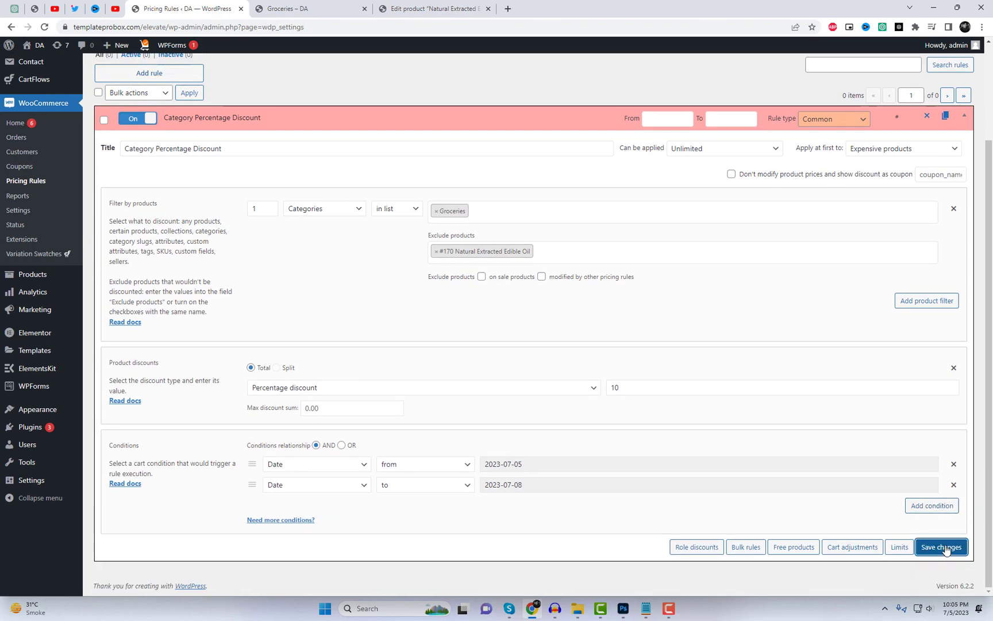
pyautogui.click(527, 463)
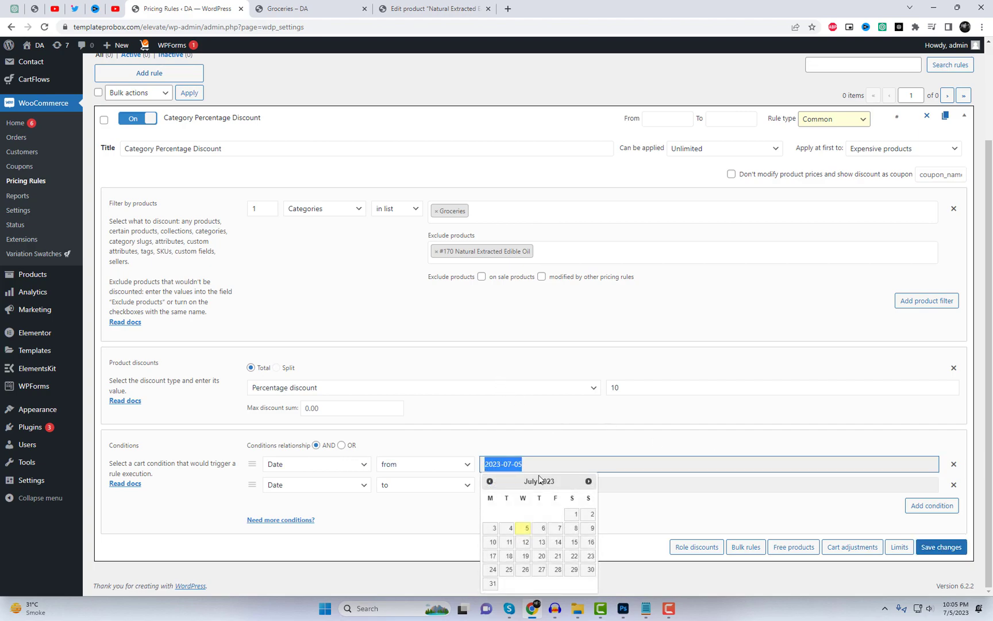
pyautogui.click(614, 485)
pyautogui.moveTo(613, 486); pyautogui.dragTo(467, 495)
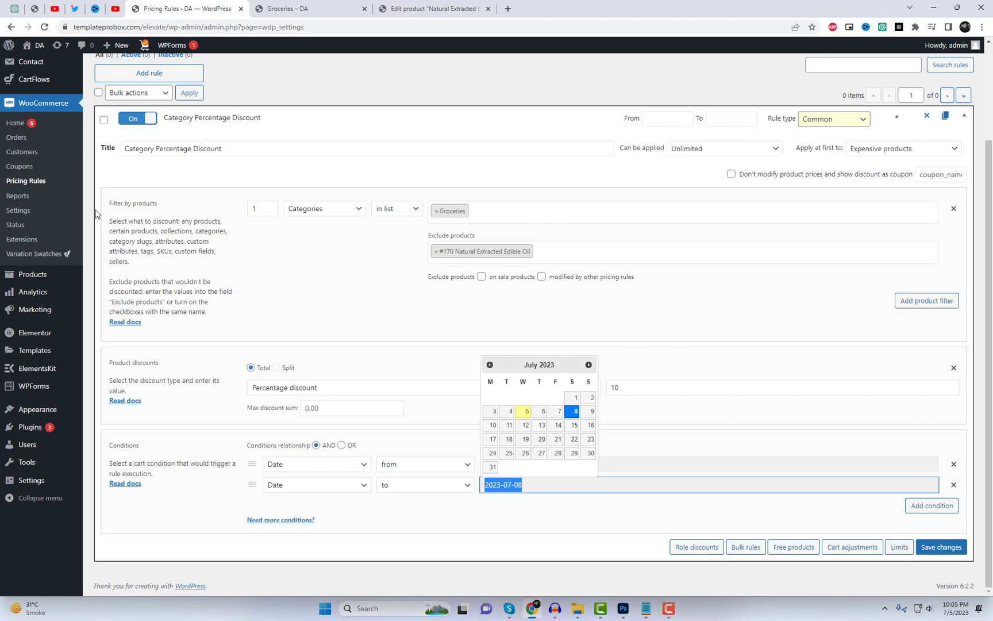
pyautogui.click(35, 182)
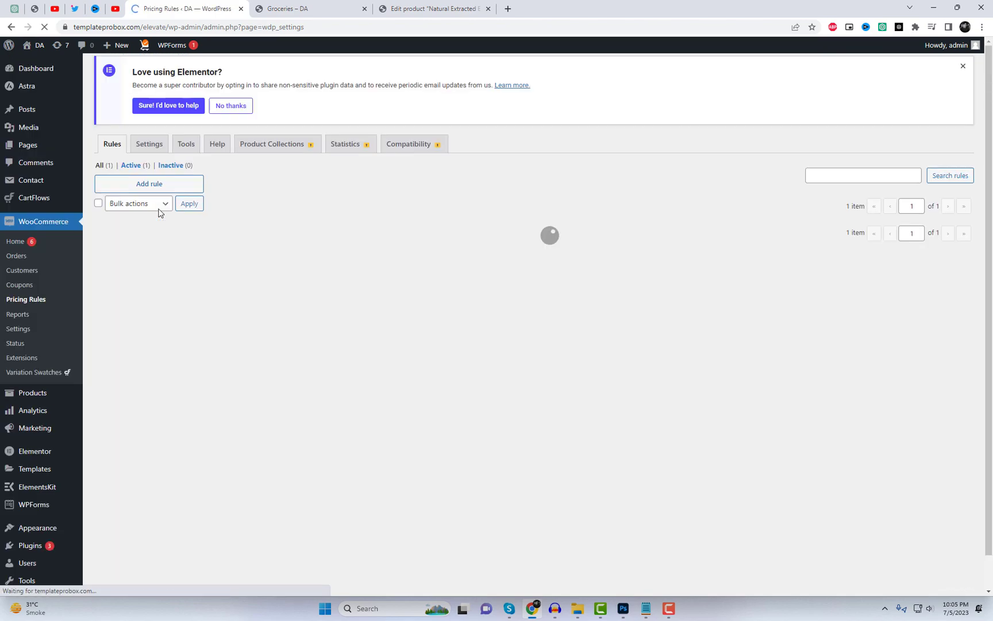
# Step: Toggle Category Percentage Discount off and add a new rule titled 'Bulk Discount'
pyautogui.click(138, 241)
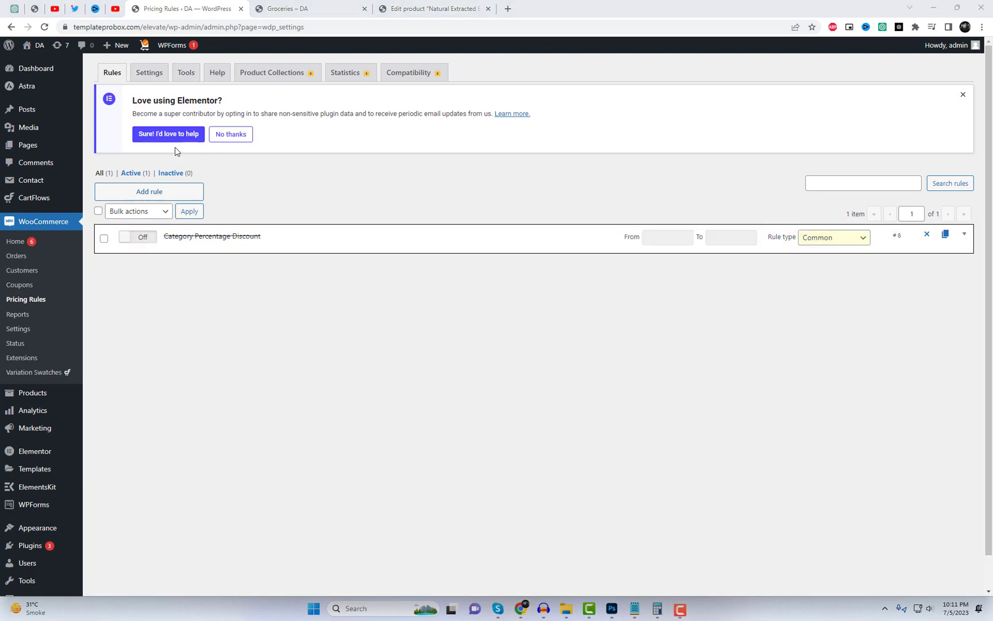
pyautogui.click(167, 195)
pyautogui.click(219, 254)
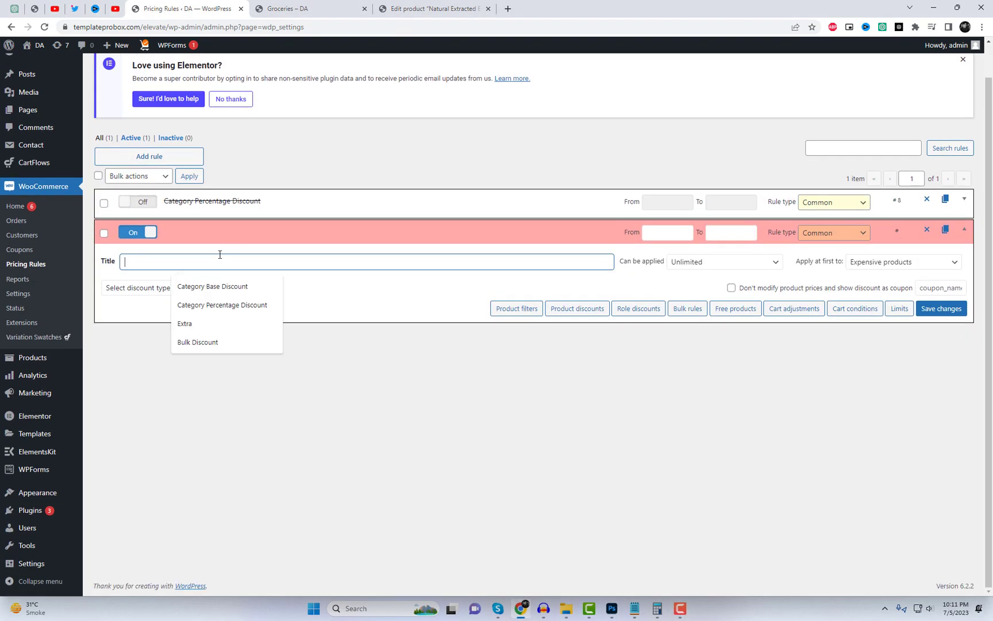
pyautogui.write('Bu')
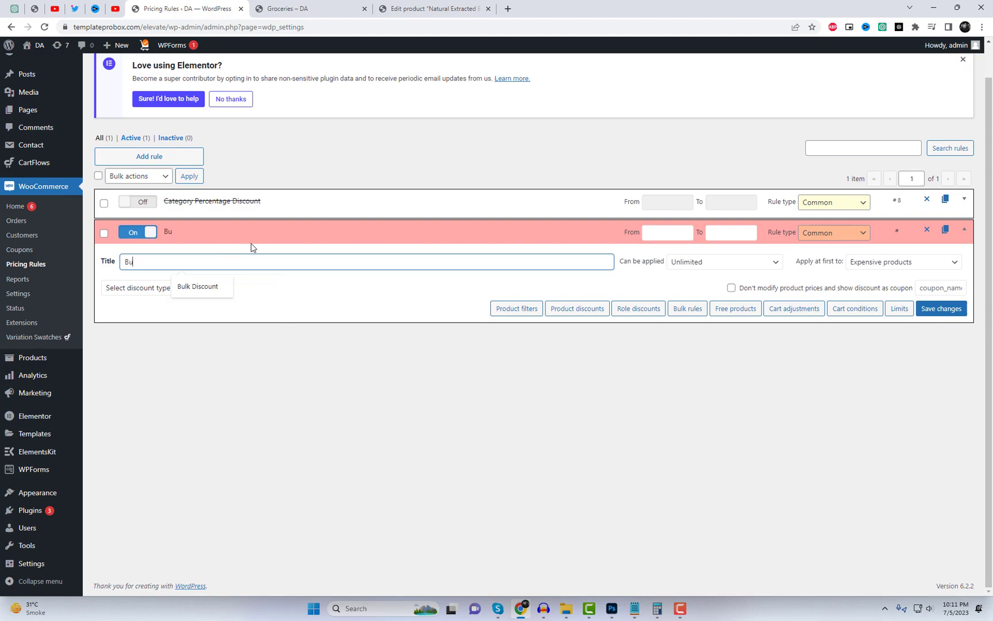
pyautogui.write('lk Discount')
pyautogui.click(166, 289)
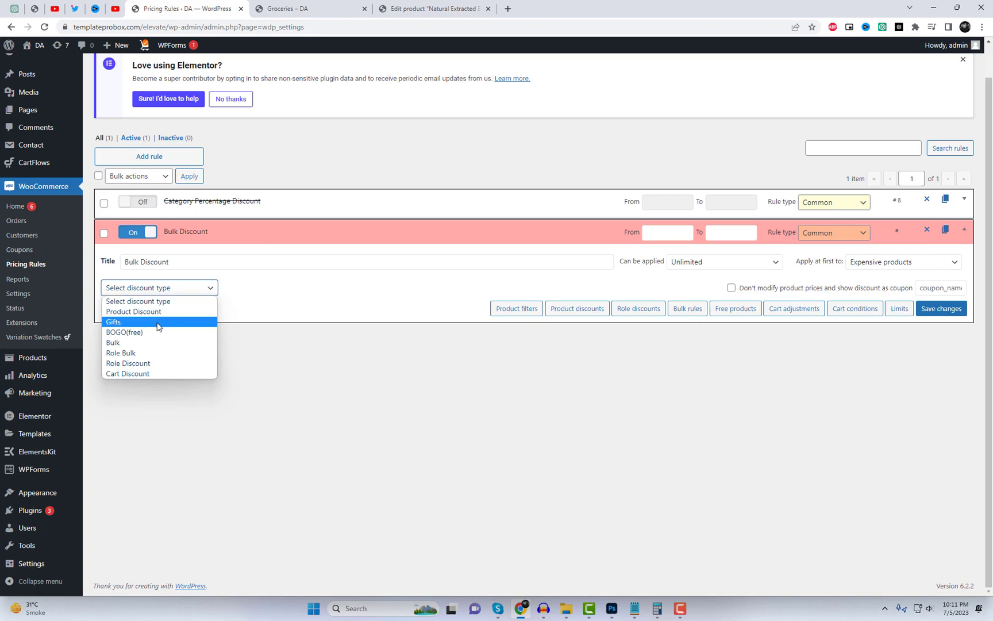
# Step: Make Bulk Discount a bulk-type rule applying to any product in Bulk mode
pyautogui.click(132, 342)
pyautogui.scroll(-1, 333, 377)
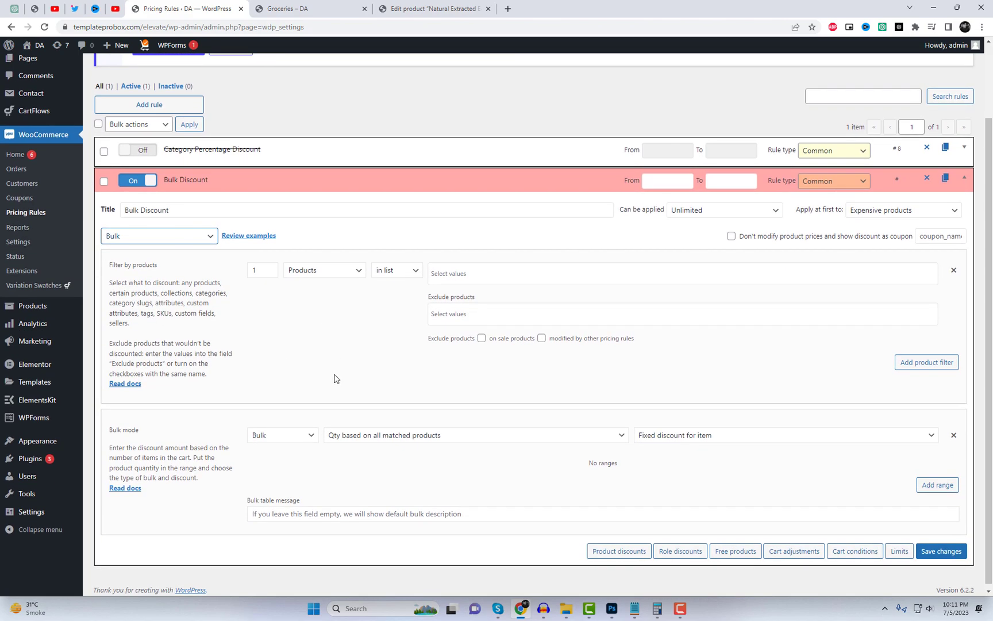
pyautogui.click(345, 273)
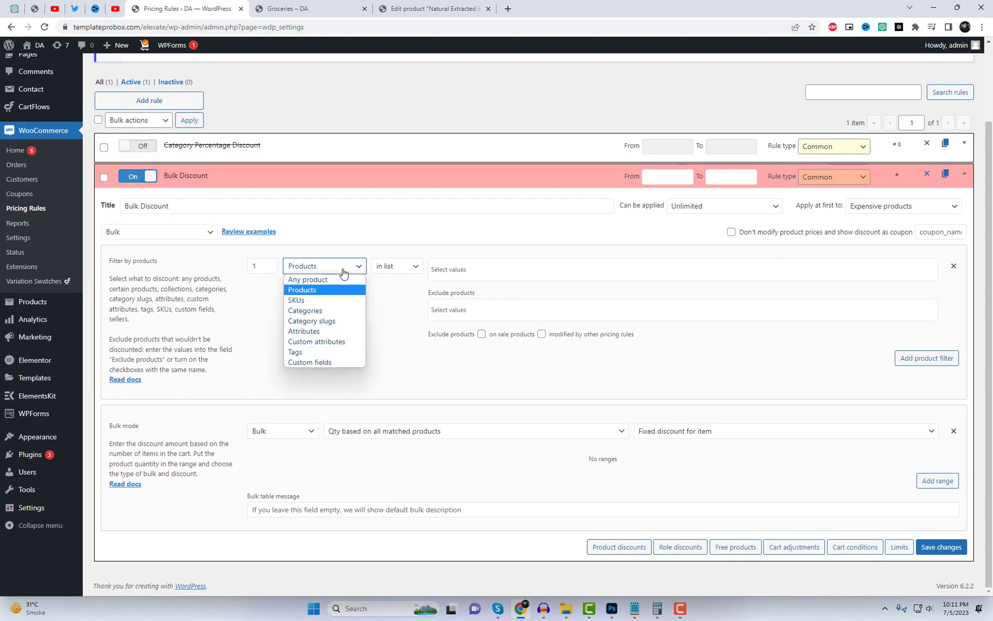
pyautogui.click(338, 276)
pyautogui.click(282, 430)
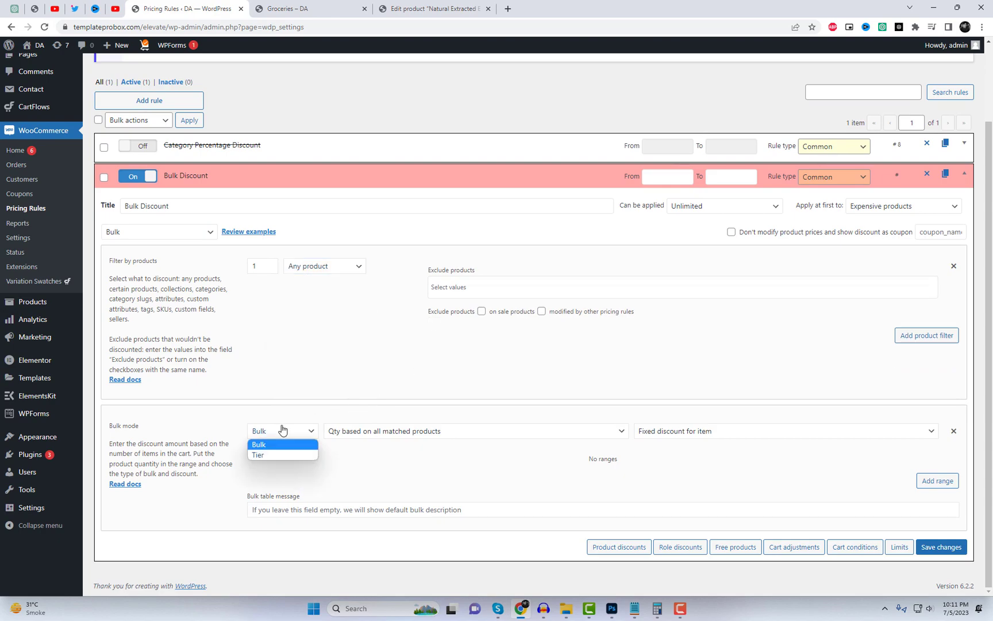
pyautogui.click(284, 430)
# Step: Add quantity ranges 2–3, 4–5 and 6–7, counted across all items in the cart
pyautogui.click(933, 480)
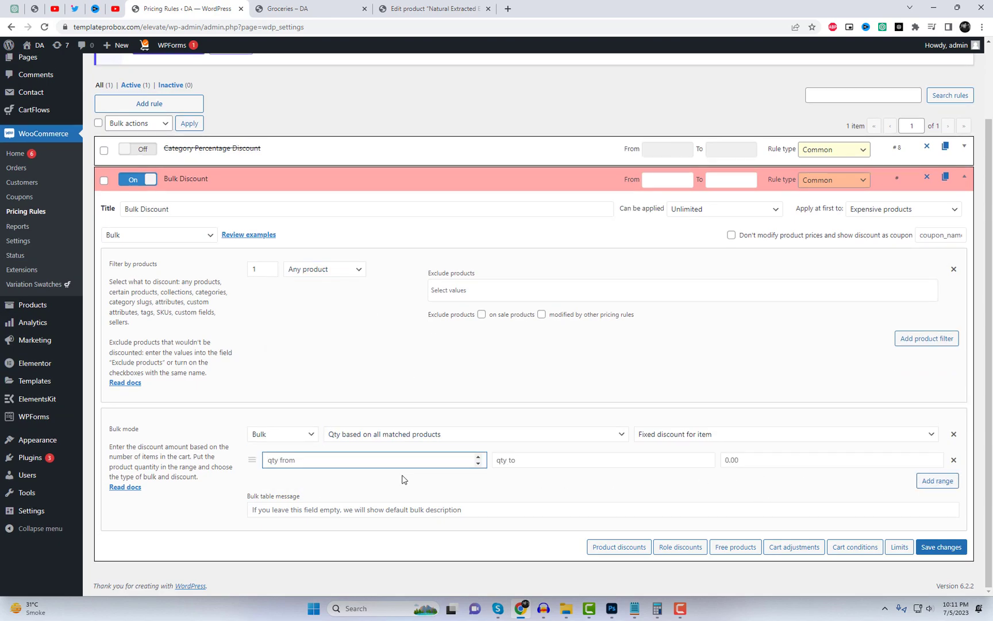
pyautogui.write('2')
pyautogui.click(589, 459)
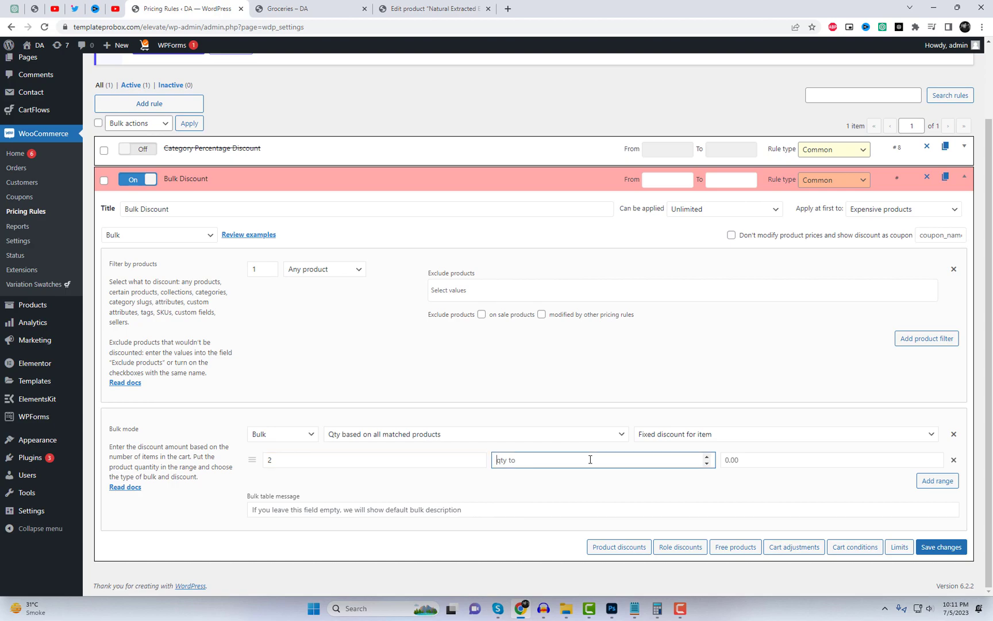
pyautogui.click(470, 437)
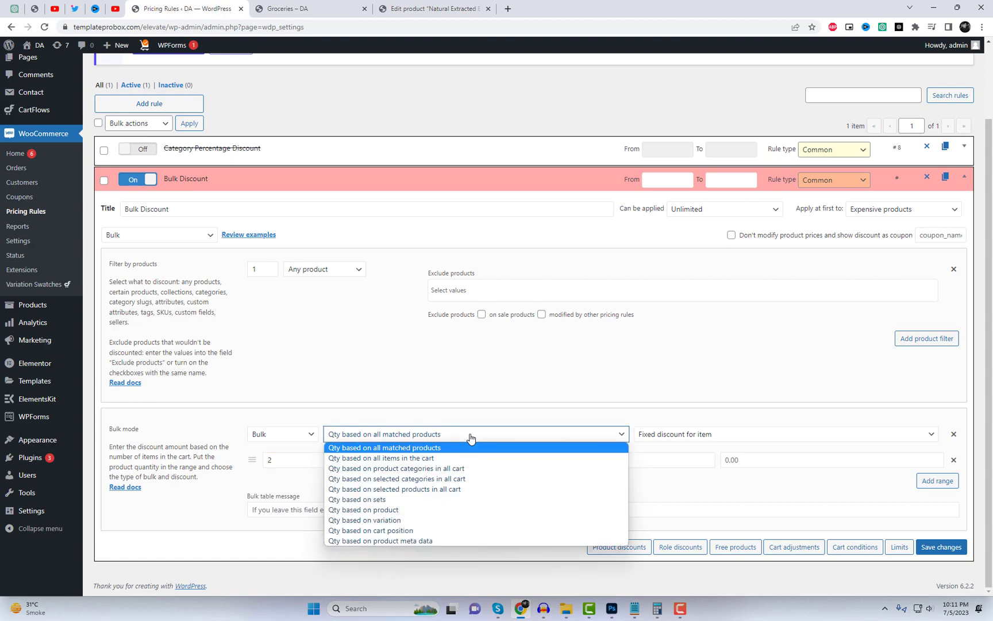
pyautogui.click(464, 457)
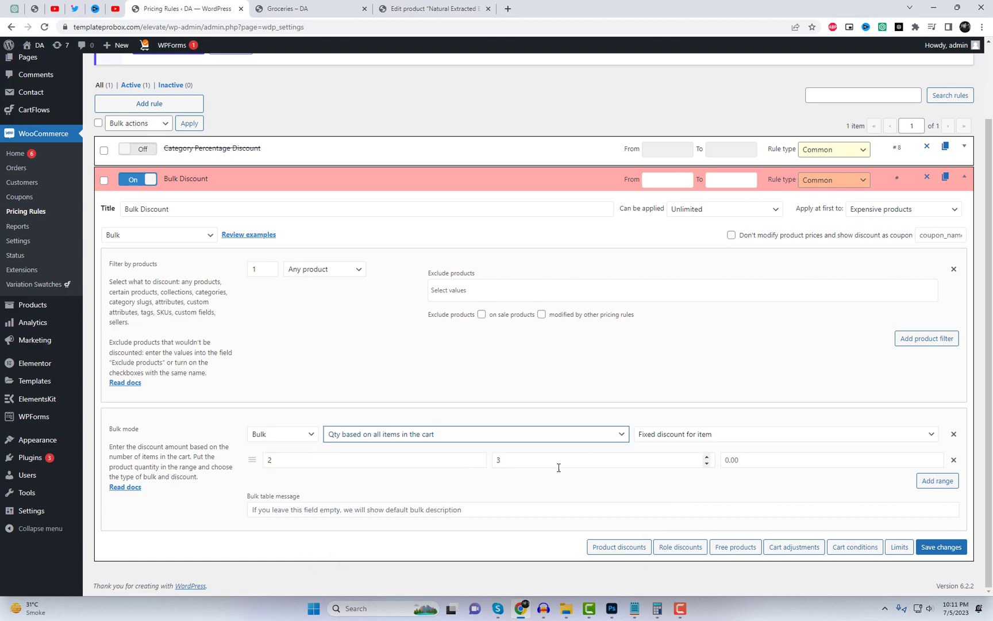
pyautogui.click(937, 480)
pyautogui.click(523, 478)
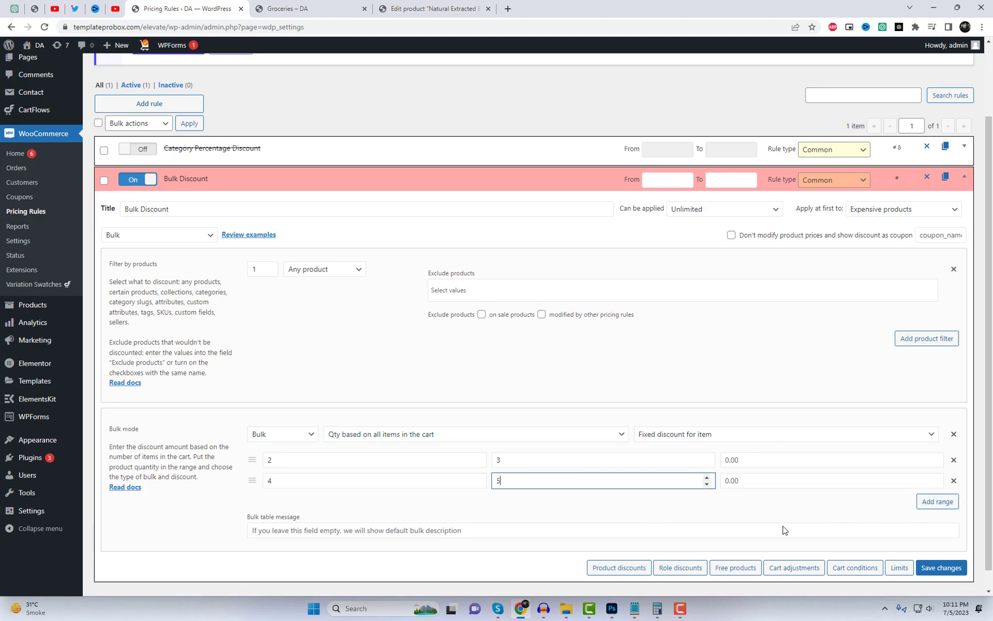
pyautogui.click(937, 501)
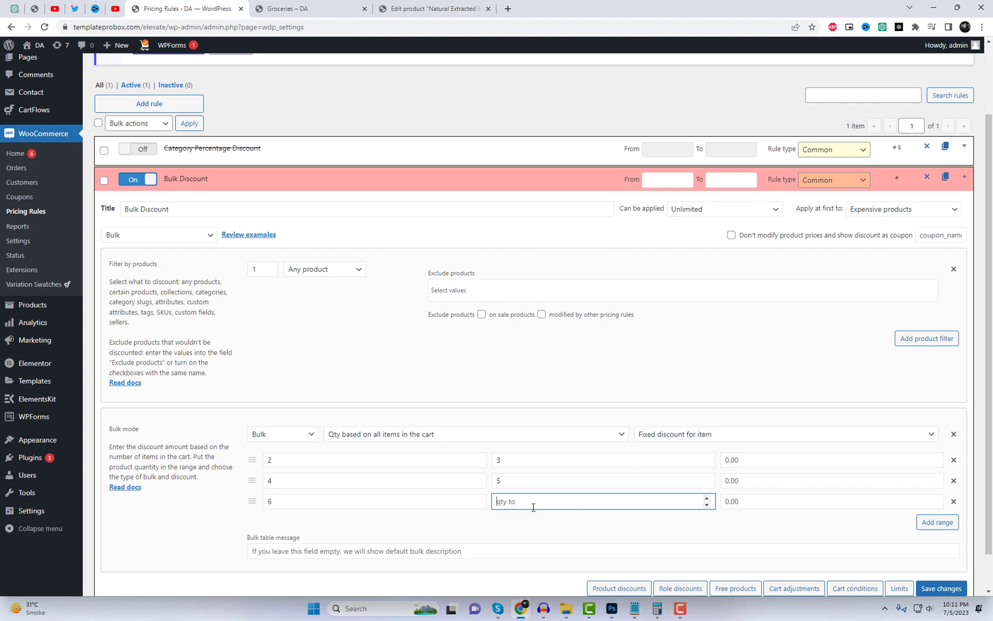
pyautogui.click(632, 517)
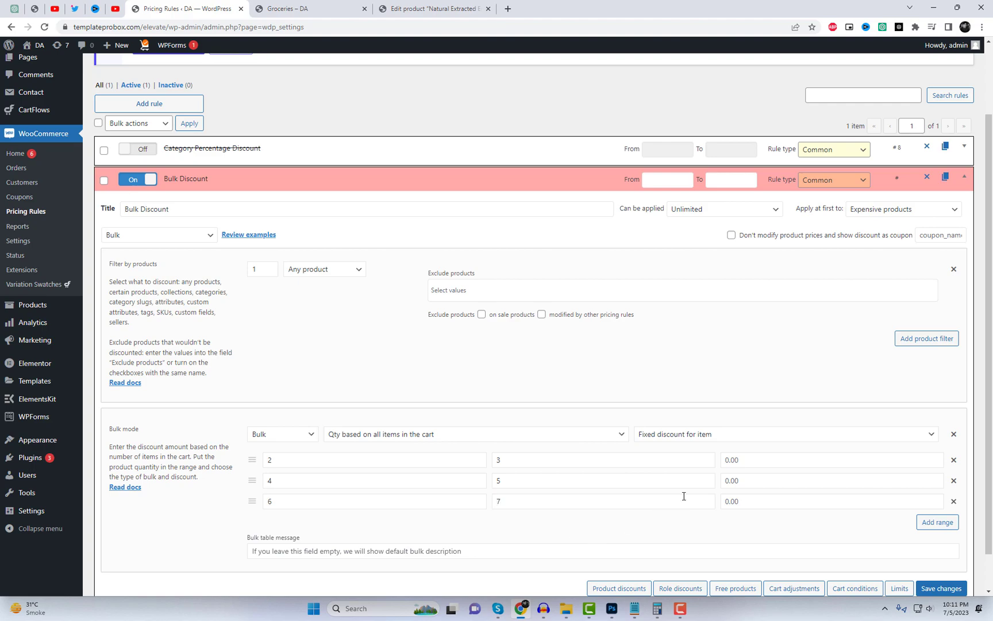
# Step: Give the ranges fixed item discounts of 10, 12 and 20, then save the rule
pyautogui.click(742, 459)
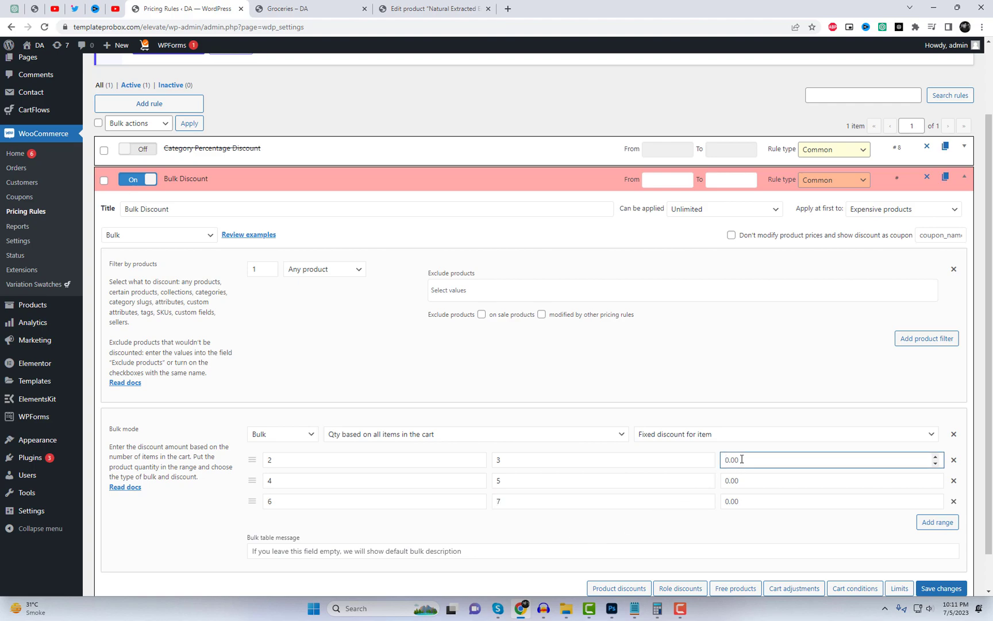
pyautogui.write('10')
pyautogui.click(736, 481)
pyautogui.write('1')
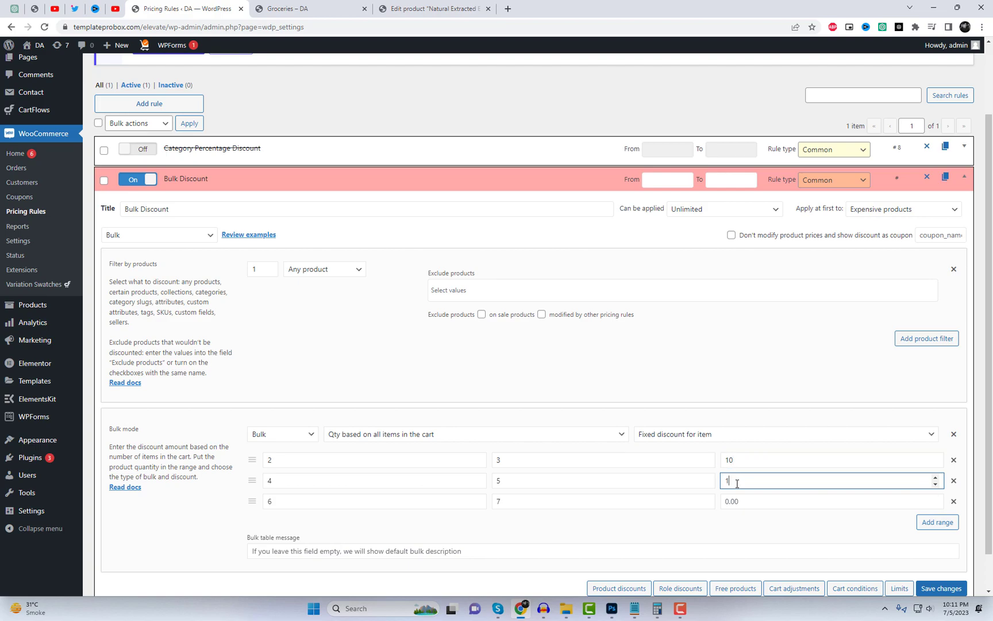
pyautogui.write('2')
pyautogui.click(733, 502)
pyautogui.write('20')
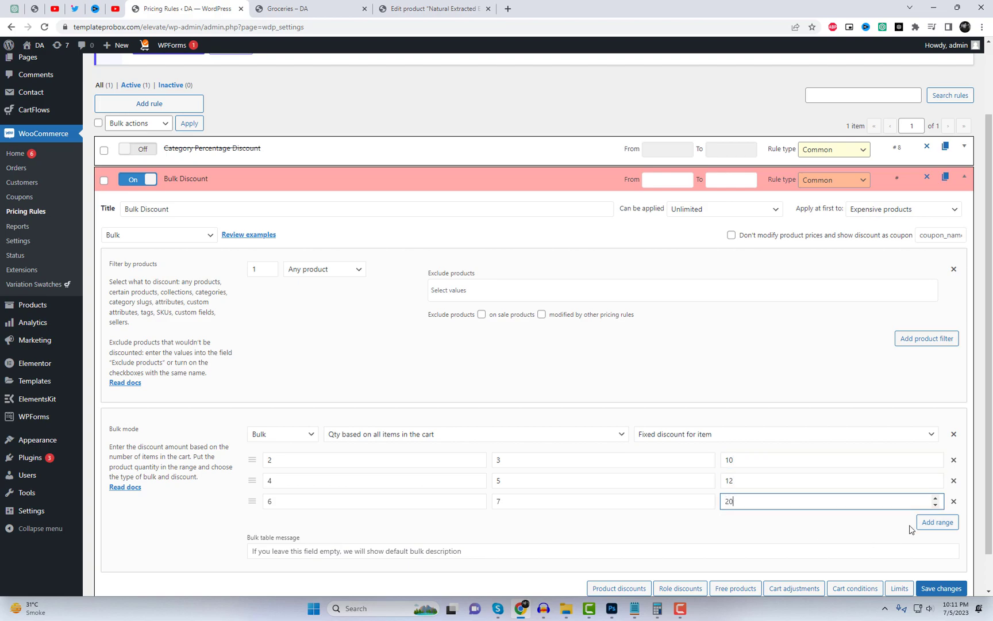
pyautogui.scroll(-1, 917, 524)
pyautogui.click(925, 588)
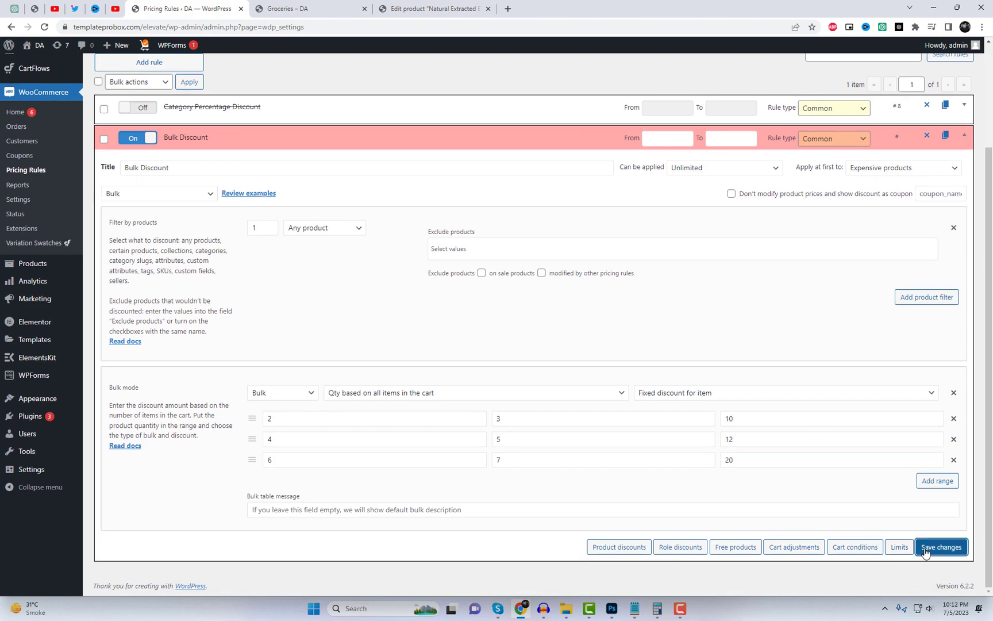
# Step: Reload the Groceries store page and open the Assorted Coffee product
pyautogui.click(280, 7)
pyautogui.rightClick(524, 122)
pyautogui.click(573, 156)
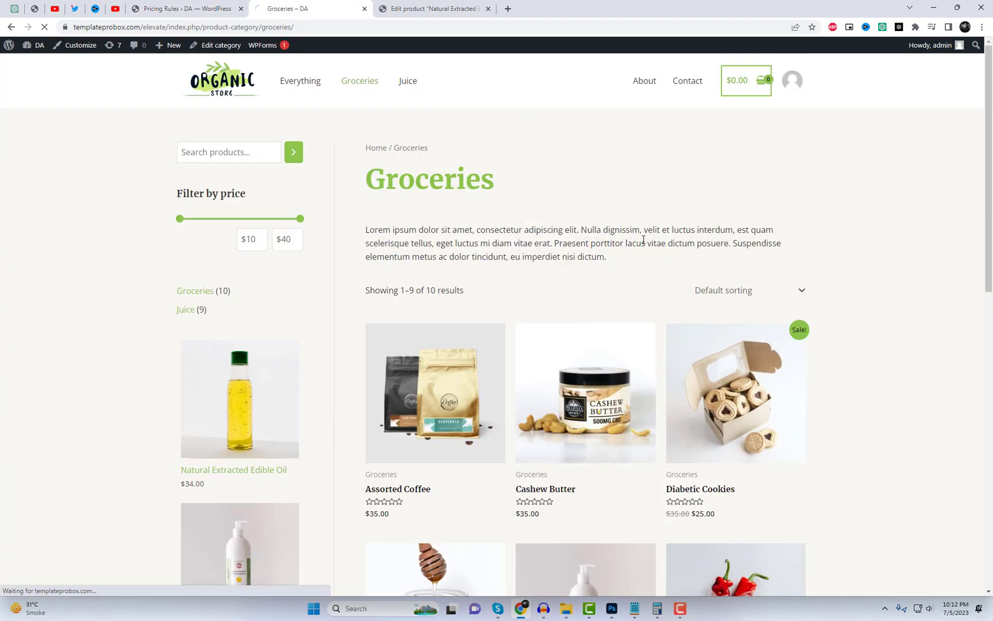
pyautogui.scroll(-2, 796, 318)
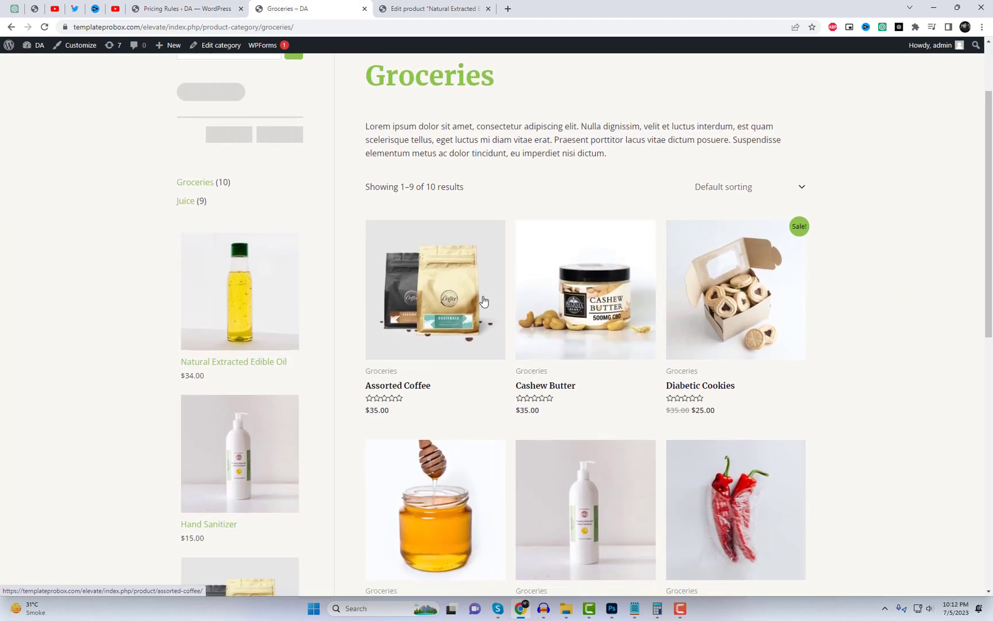
pyautogui.click(483, 301)
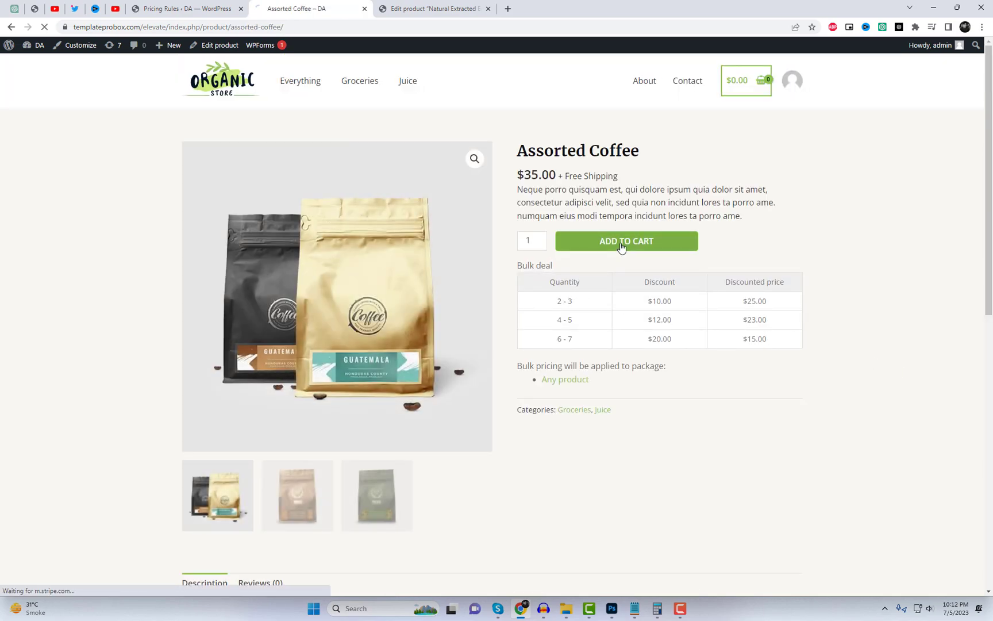
# Step: Add two Assorted Coffee to the cart and check the discounted per-item price
pyautogui.click(621, 248)
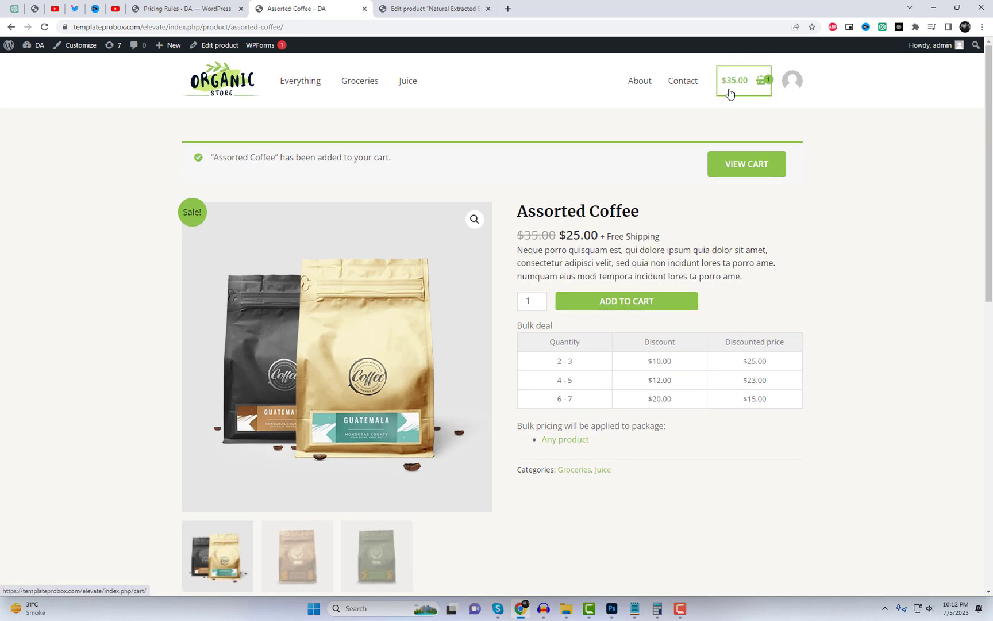
pyautogui.click(629, 307)
pyautogui.click(739, 85)
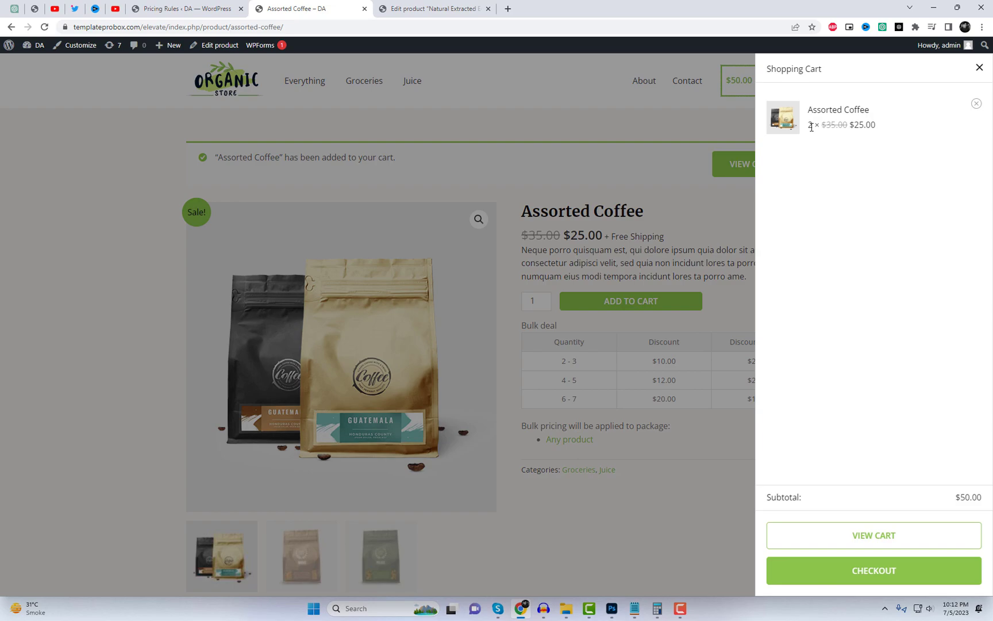
pyautogui.moveTo(811, 126); pyautogui.dragTo(880, 125)
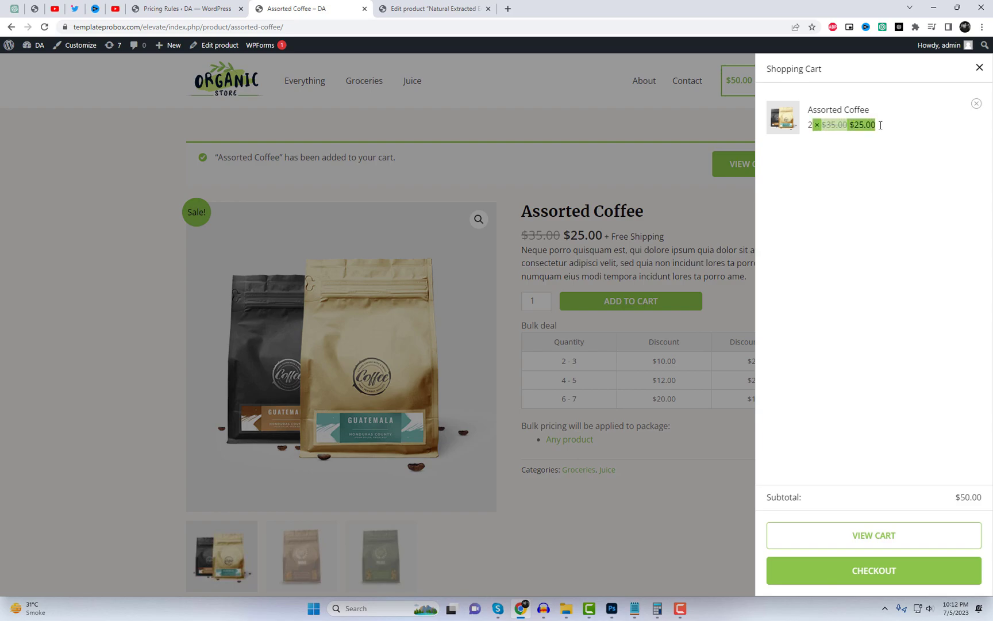
pyautogui.click(691, 223)
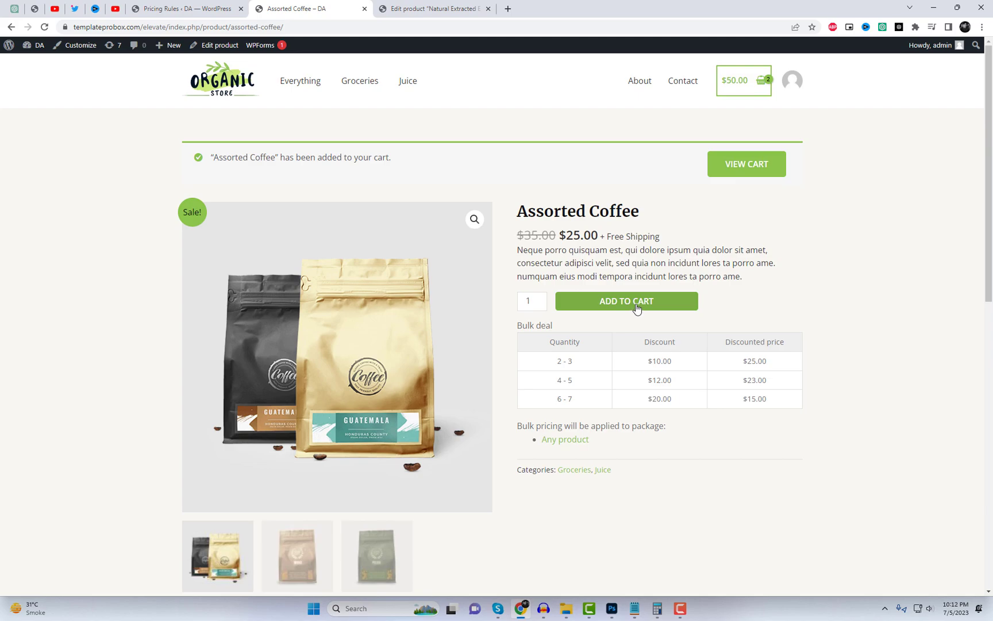
# Step: Add two more Assorted Coffee and proceed to checkout, confirming the $92.00 subtotal
pyautogui.click(543, 297)
pyautogui.click(604, 303)
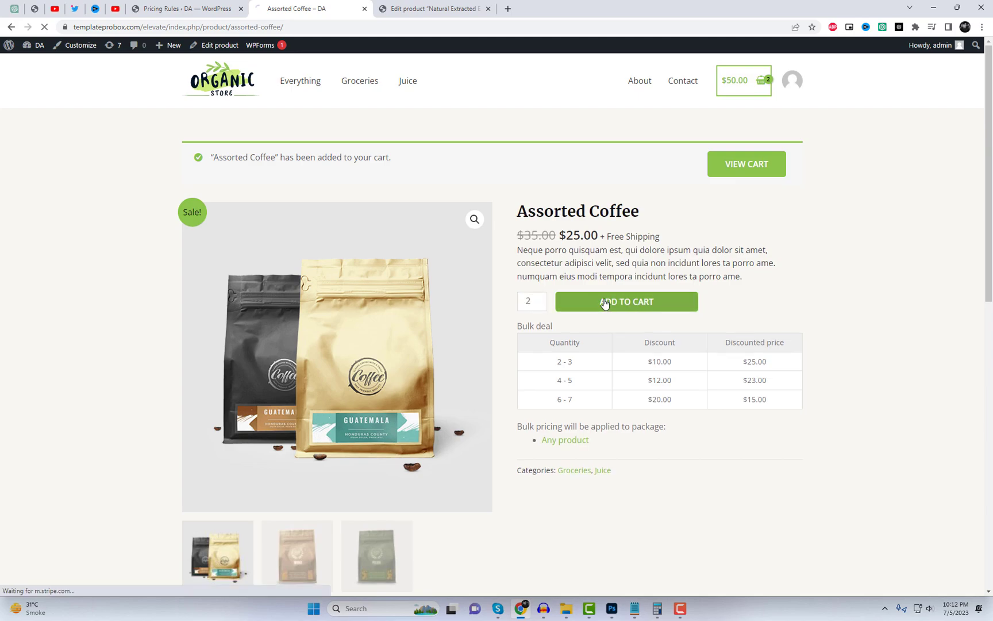
pyautogui.click(747, 87)
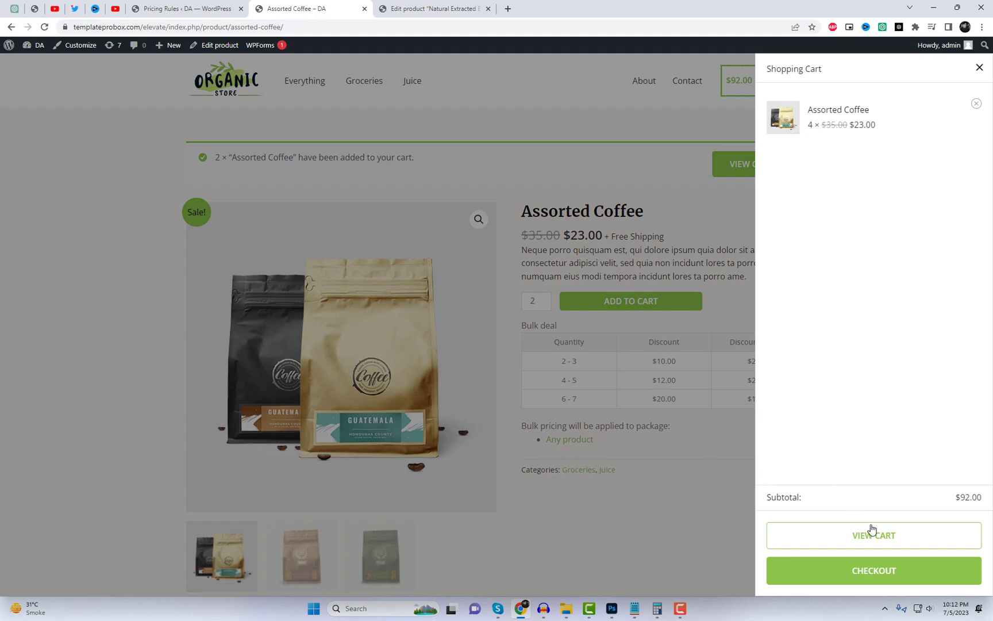
pyautogui.click(878, 543)
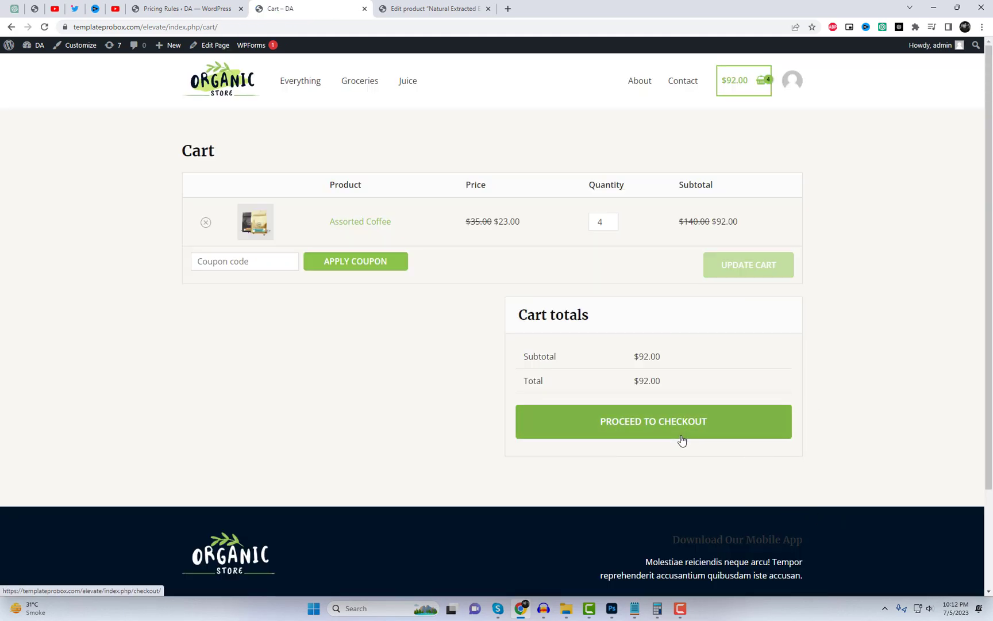
pyautogui.click(712, 432)
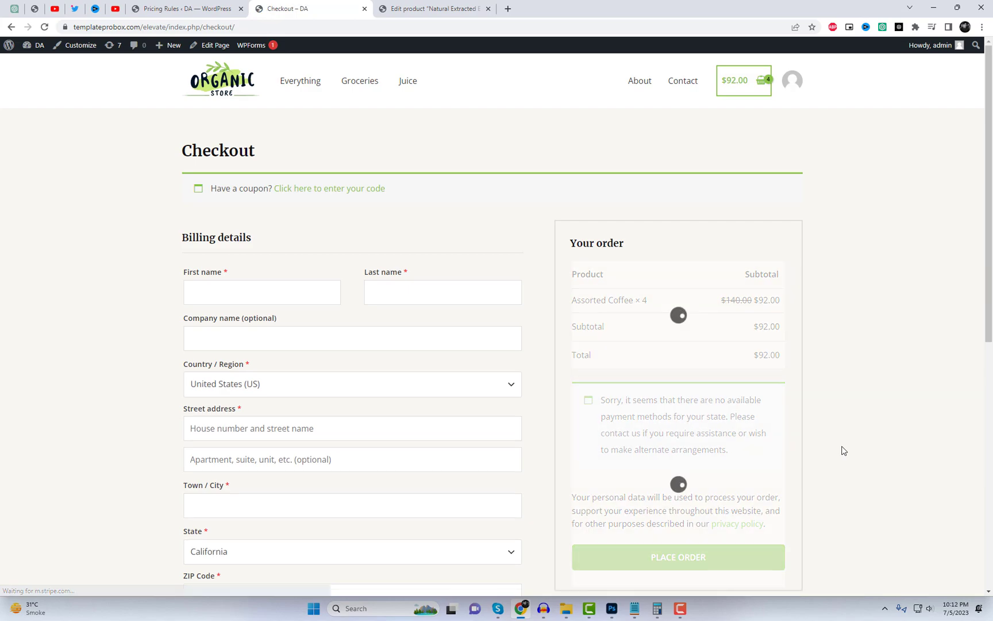
pyautogui.scroll(-1, 843, 450)
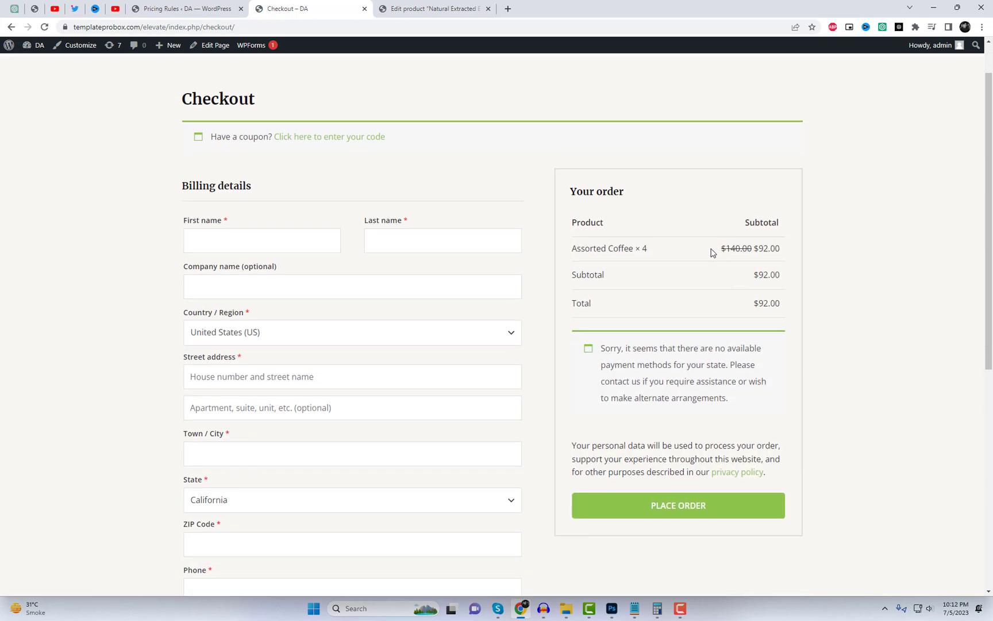
pyautogui.moveTo(723, 246); pyautogui.dragTo(781, 246)
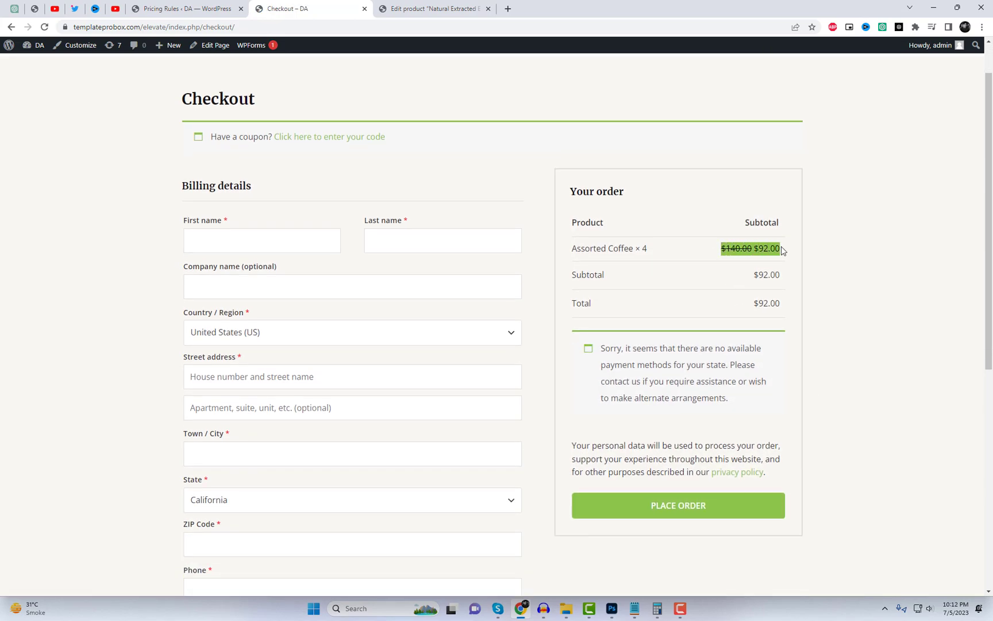
pyautogui.click(869, 273)
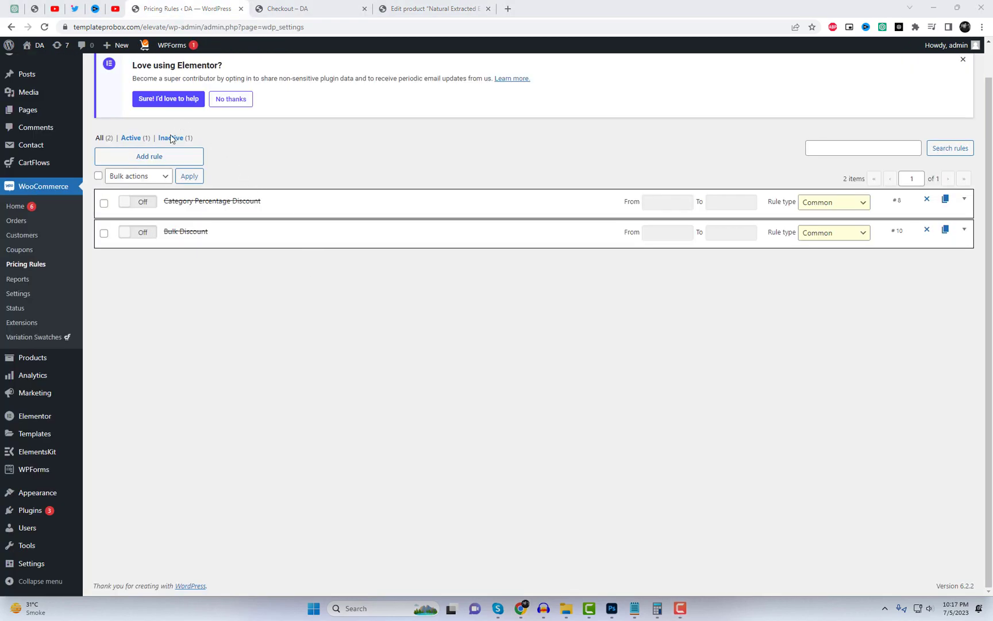
# Step: Create a new pricing rule and make it a Role Discount
pyautogui.click(162, 157)
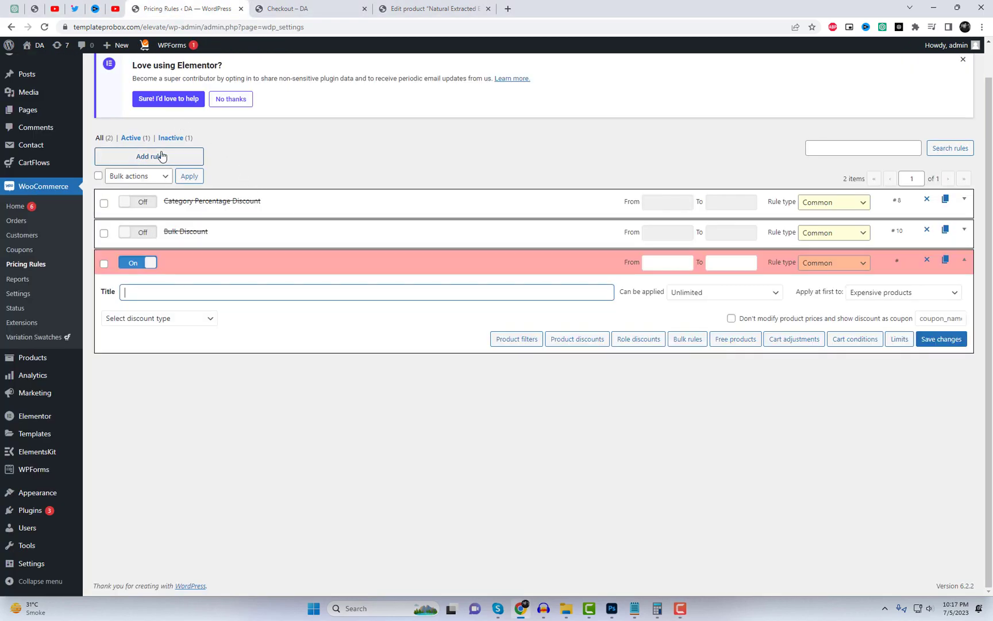
pyautogui.click(161, 294)
pyautogui.write('Role discount')
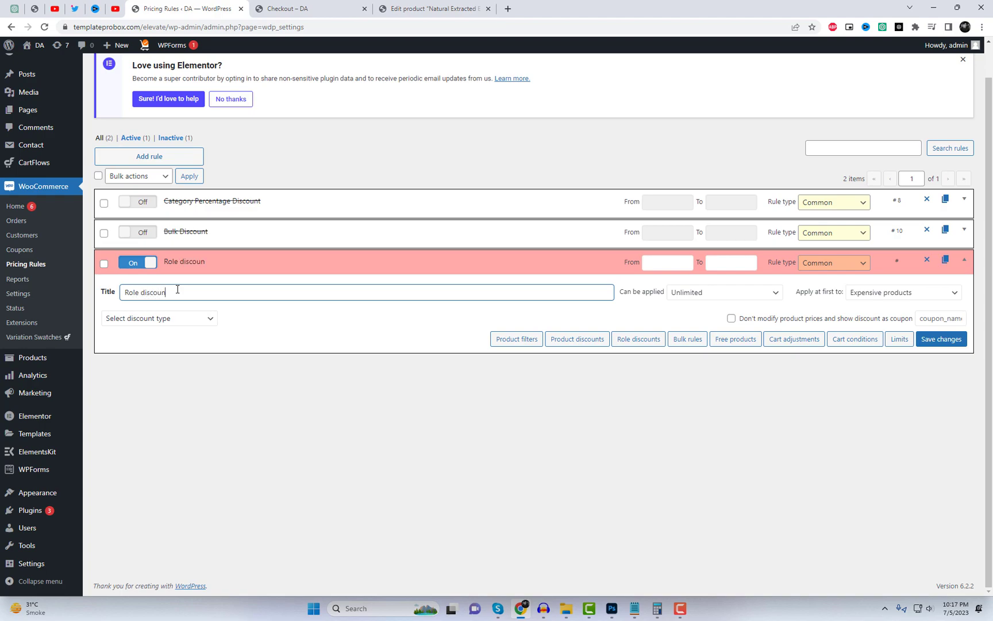
pyautogui.click(177, 321)
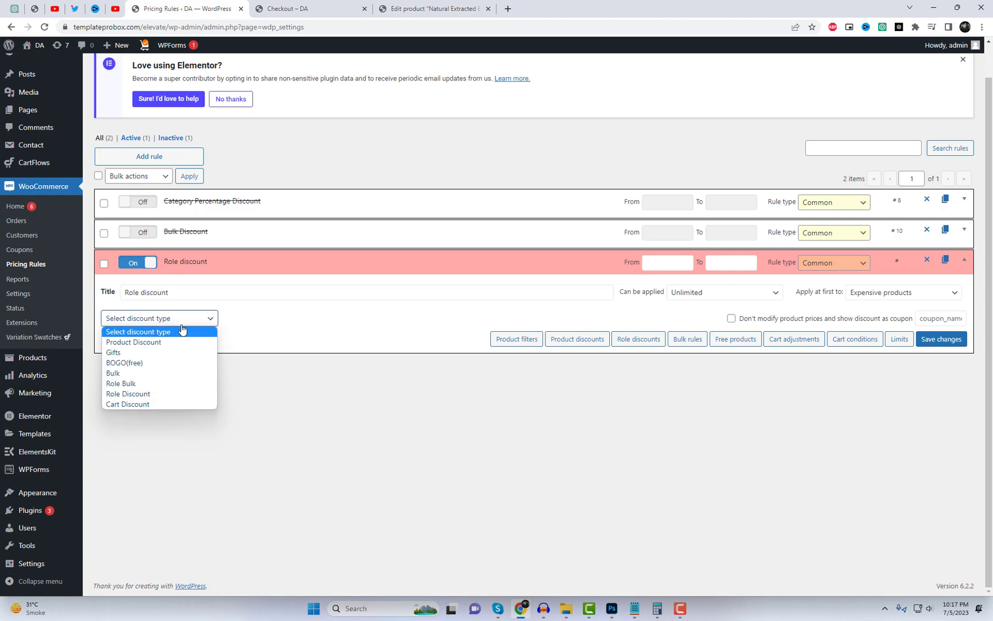
pyautogui.click(167, 394)
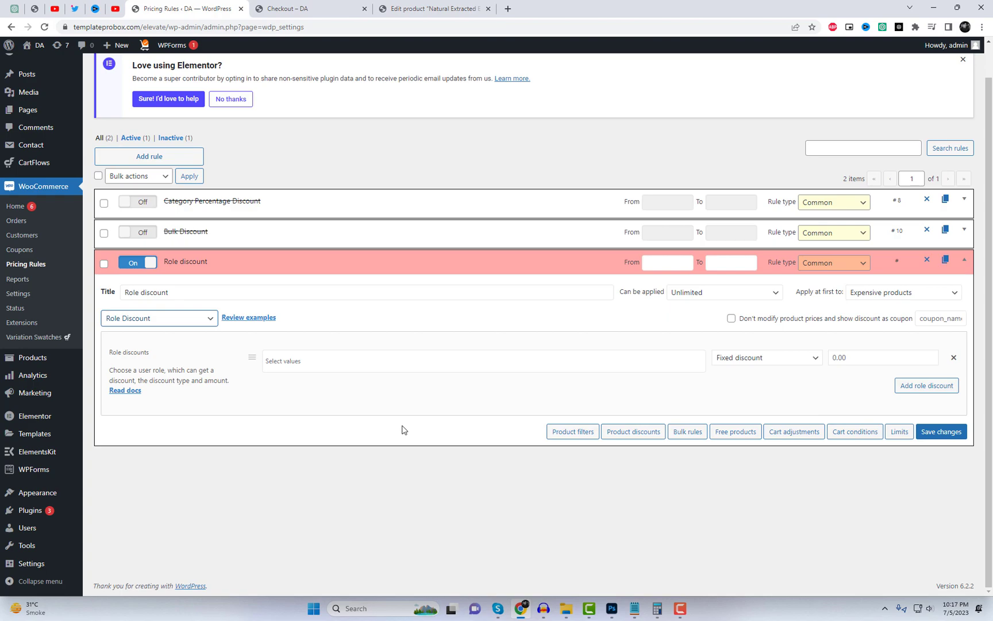
# Step: Apply the rule to any product and add Administrator as the discounted role
pyautogui.click(325, 364)
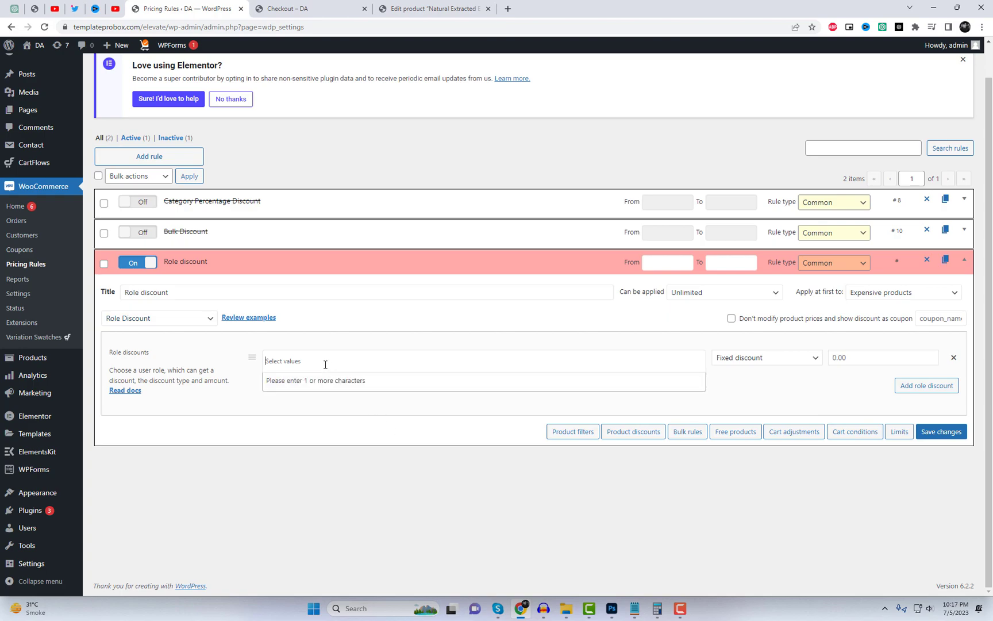
pyautogui.click(561, 432)
pyautogui.scroll(-1, 615, 457)
pyautogui.click(313, 313)
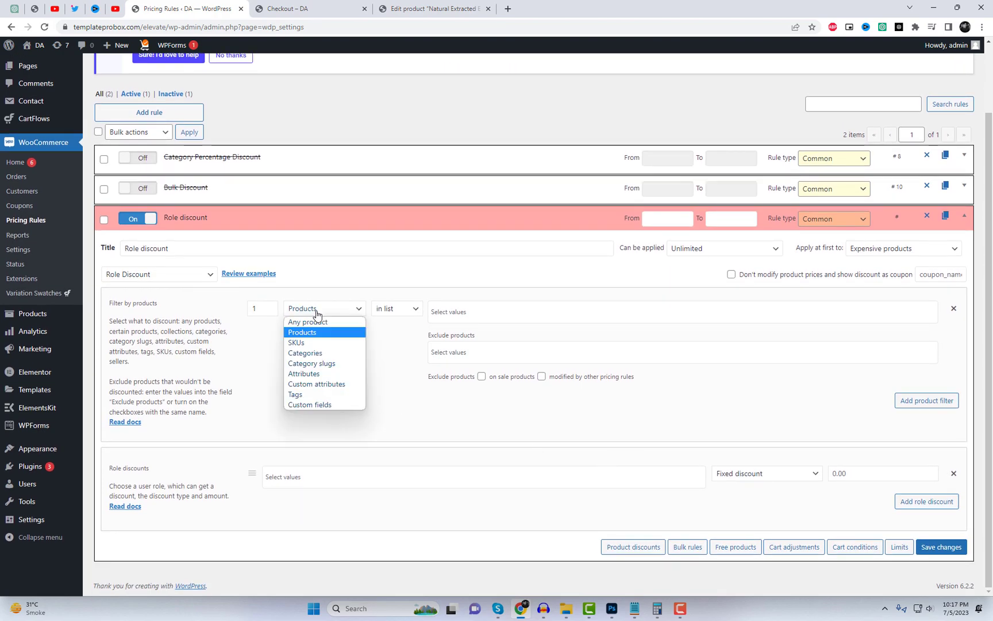
pyautogui.click(313, 323)
pyautogui.click(351, 473)
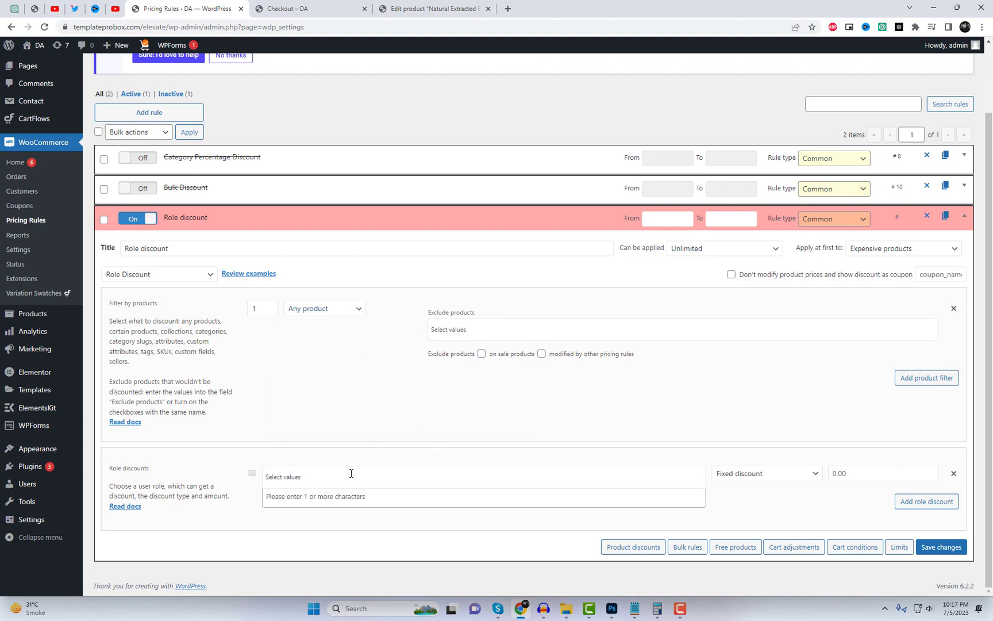
pyautogui.write('Ad')
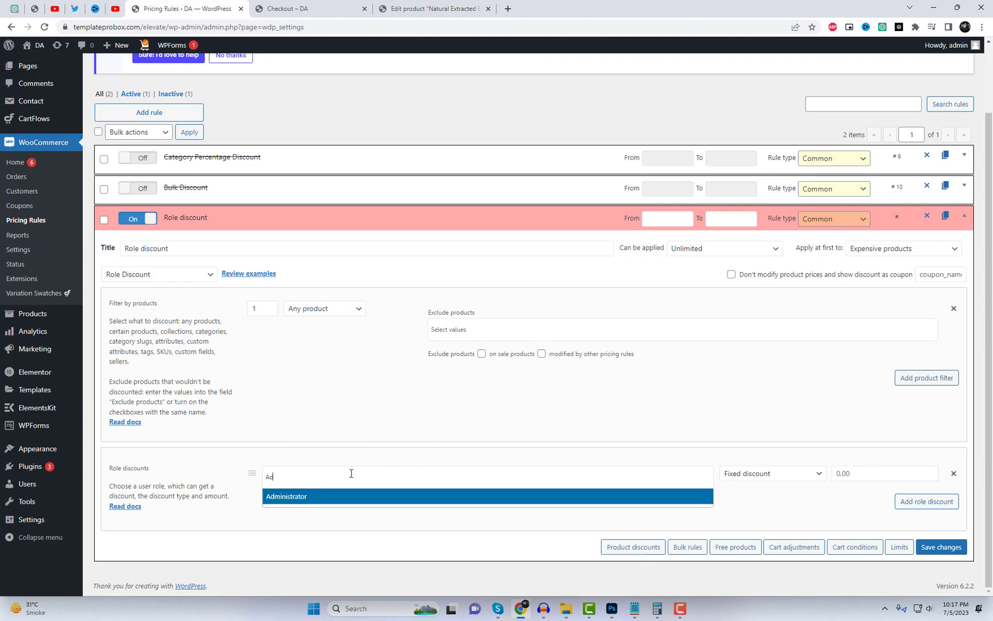
pyautogui.click(344, 497)
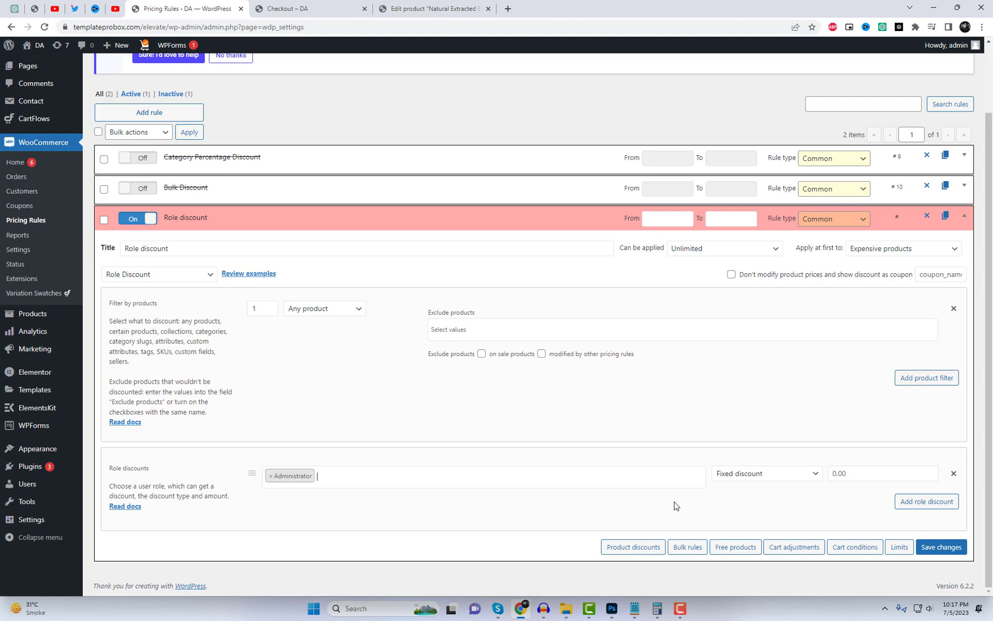
# Step: Set a 30% percentage discount, save the rule, and reload the checkout page
pyautogui.click(724, 475)
pyautogui.click(741, 497)
pyautogui.click(862, 473)
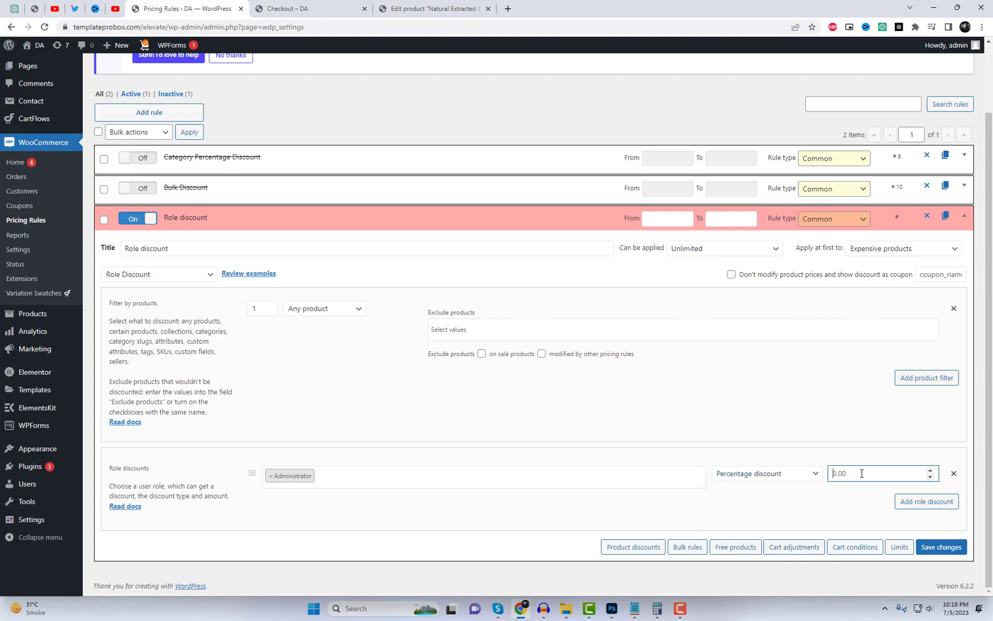
pyautogui.write('30')
pyautogui.click(792, 505)
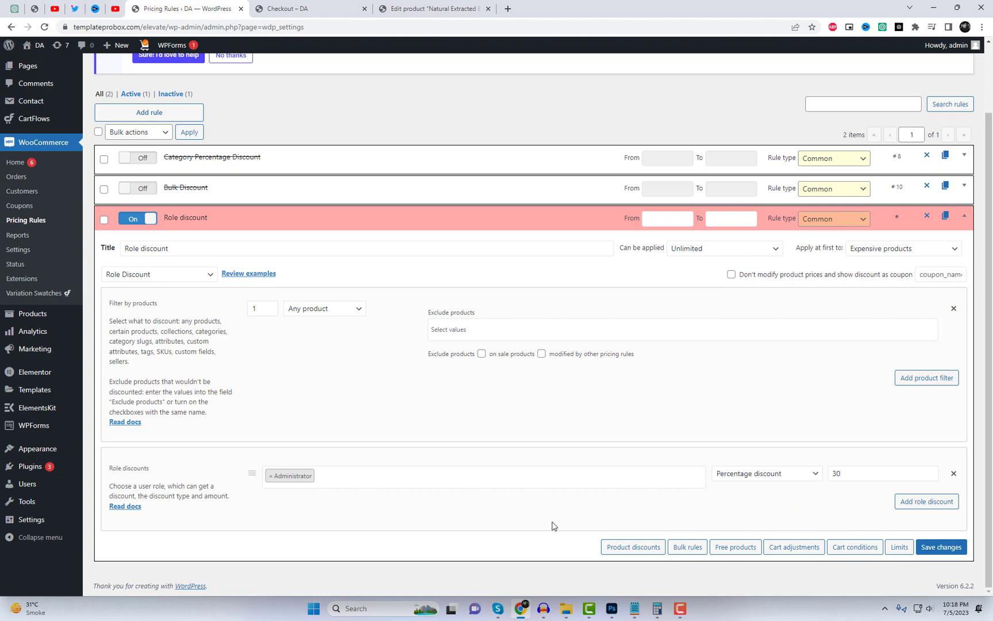
pyautogui.click(947, 554)
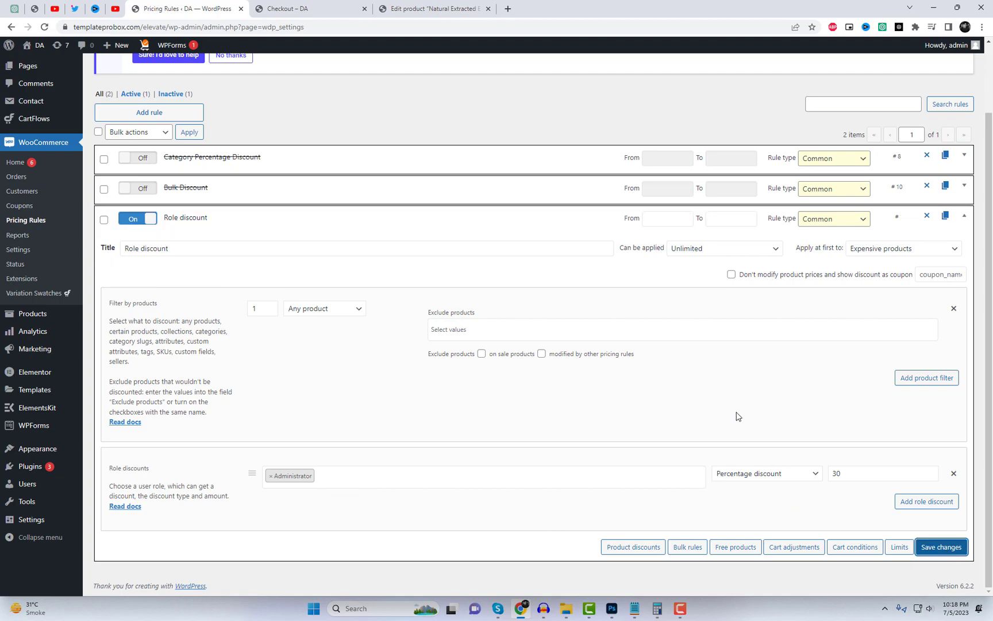
pyautogui.click(326, 7)
pyautogui.press('F5')
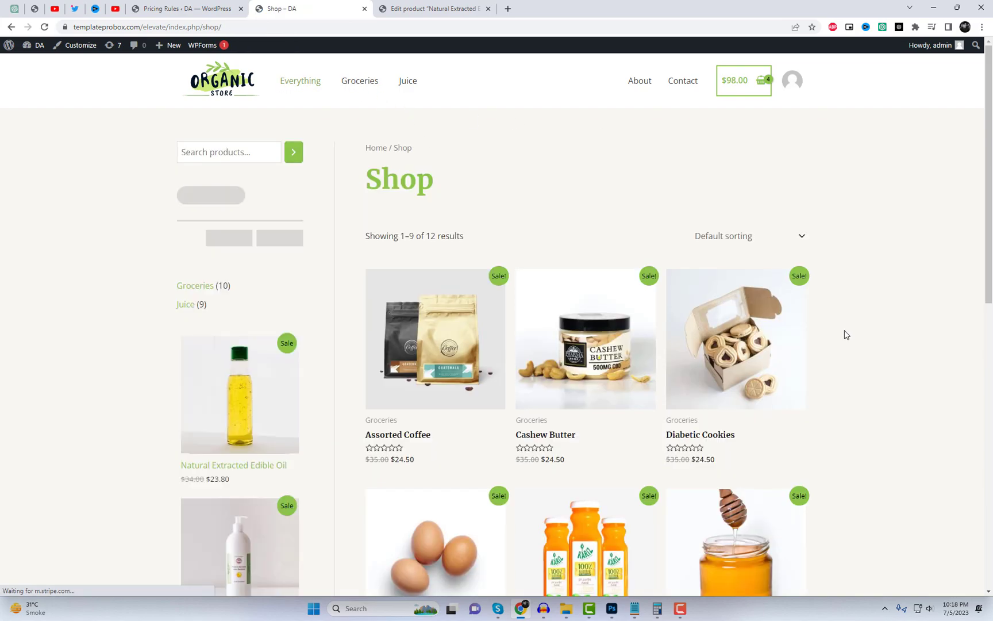
# Step: Scroll the Shop page and highlight Assorted Coffee's price, now $24.50 instead of $35.00
pyautogui.scroll(-2, 844, 330)
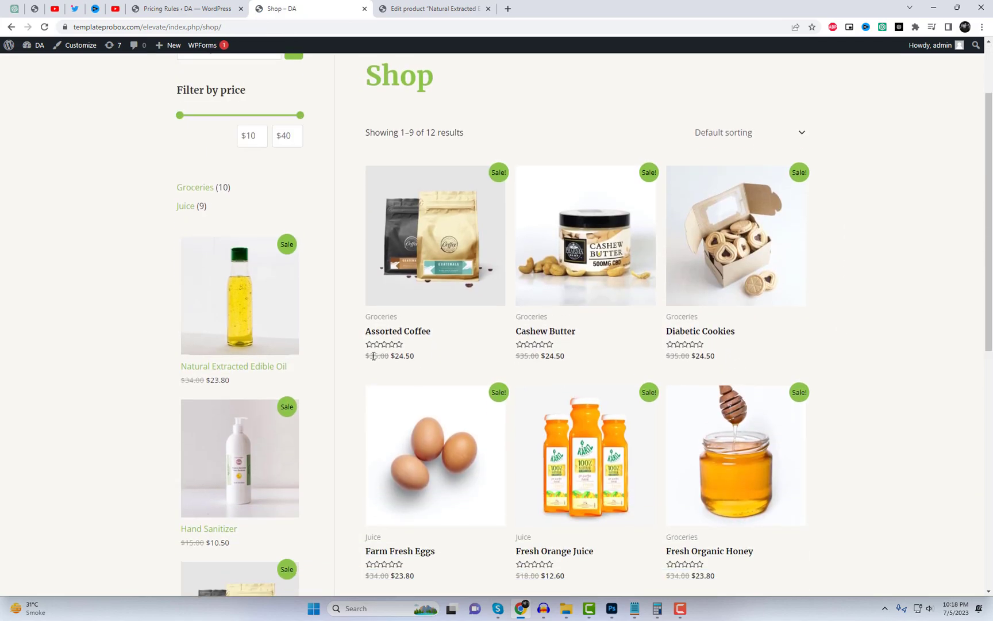
pyautogui.moveTo(373, 356); pyautogui.dragTo(436, 357)
pyautogui.click(446, 357)
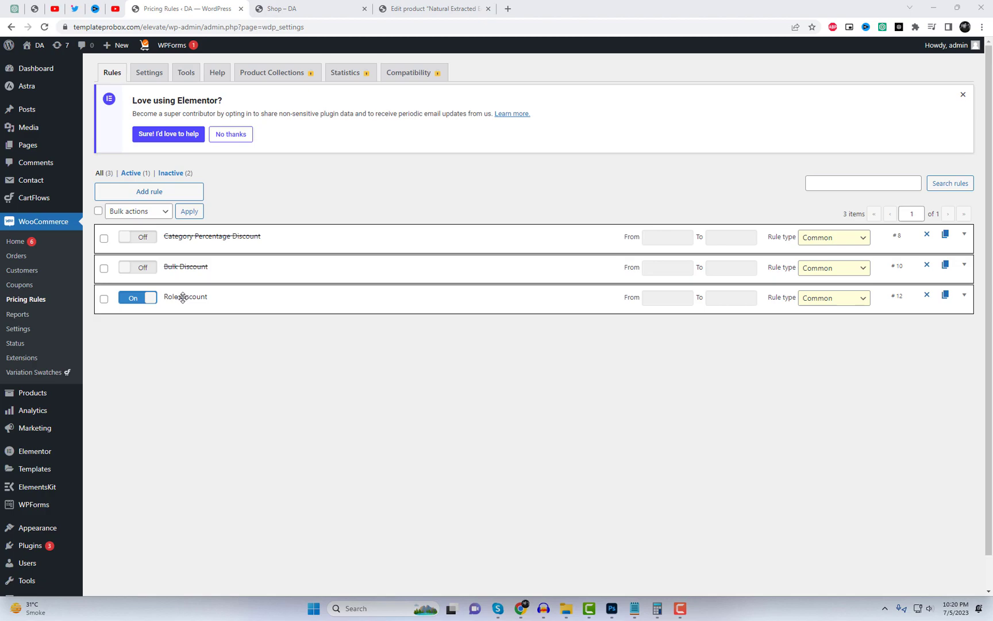
# Step: Duplicate the Role discount rule and filter the copy by the Groceries category
pyautogui.click(945, 296)
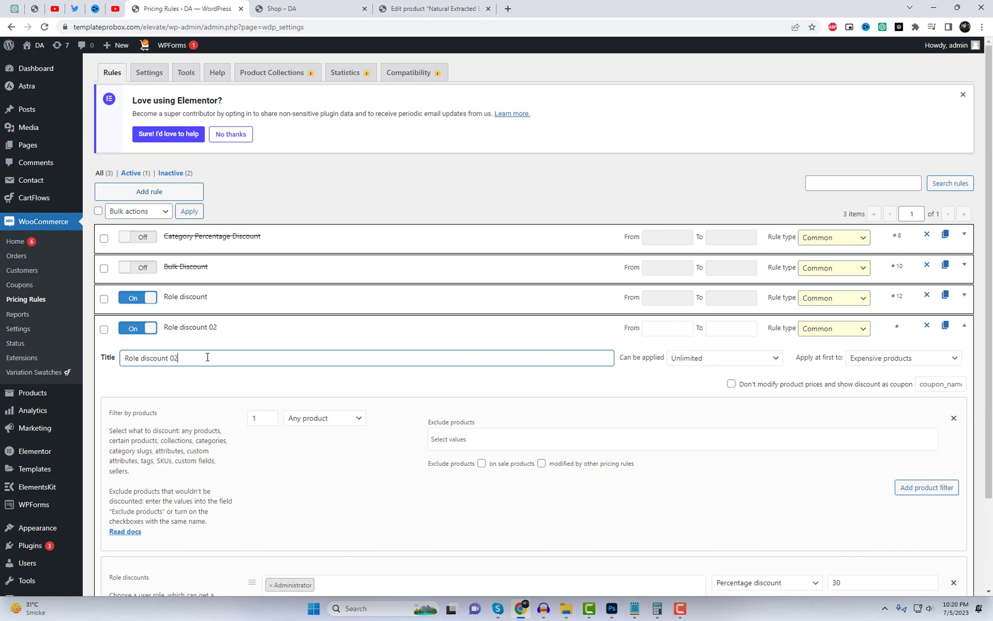
pyautogui.scroll(-3, 269, 418)
pyautogui.click(312, 309)
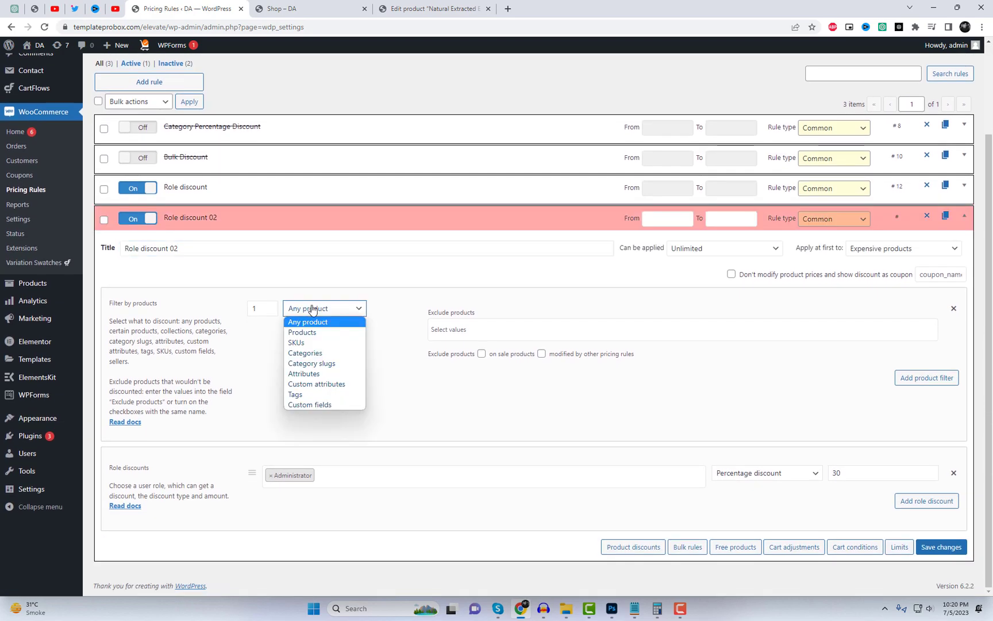
pyautogui.click(304, 353)
pyautogui.click(470, 322)
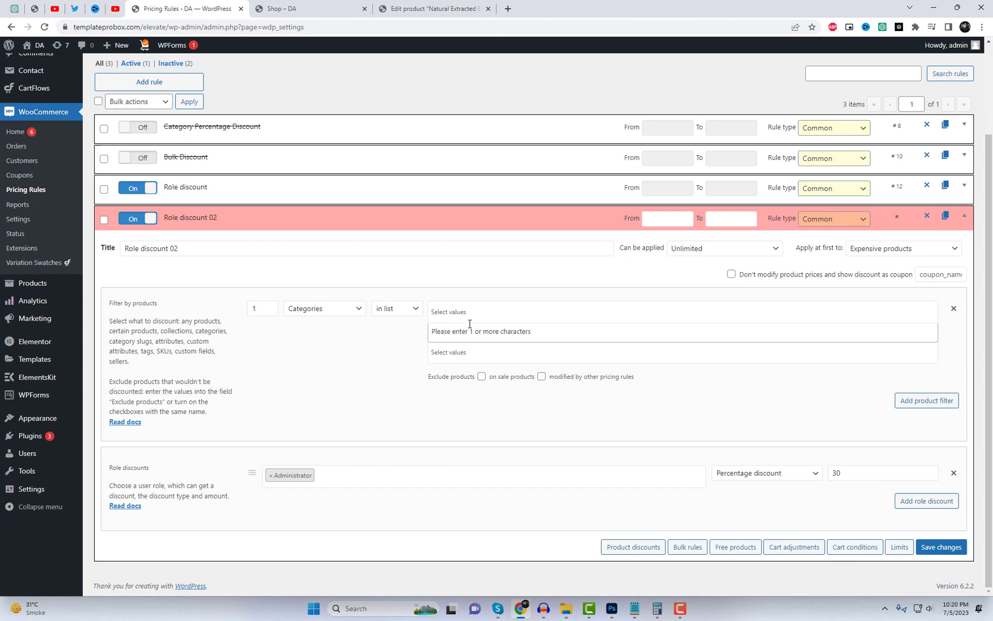
pyautogui.write('Gro')
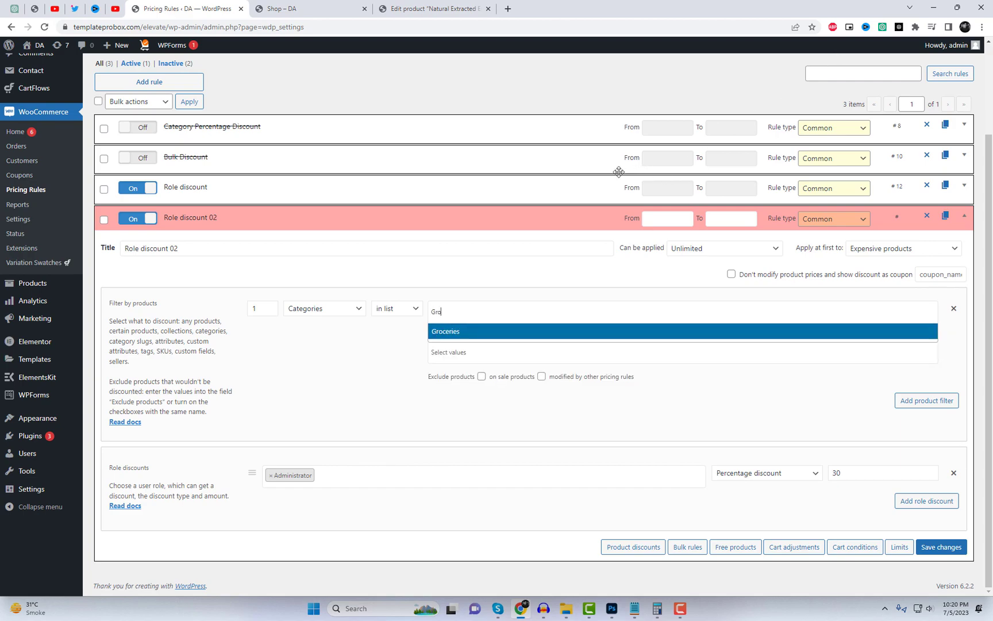
pyautogui.click(477, 333)
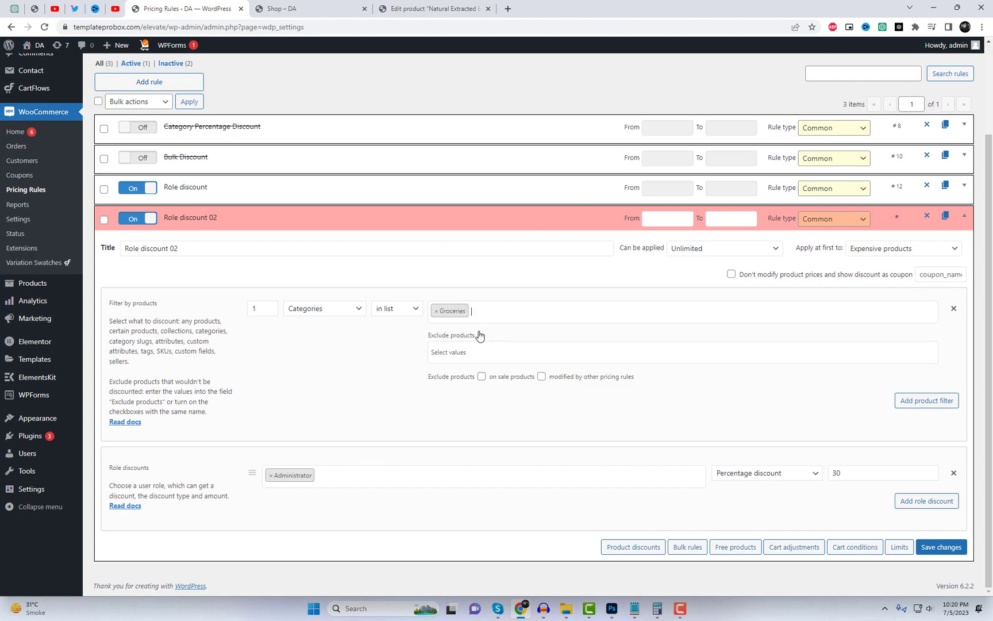
# Step: Replace Administrator with Subscriber as the discounted role and save the rule
pyautogui.click(271, 477)
pyautogui.click(309, 473)
pyautogui.write('su')
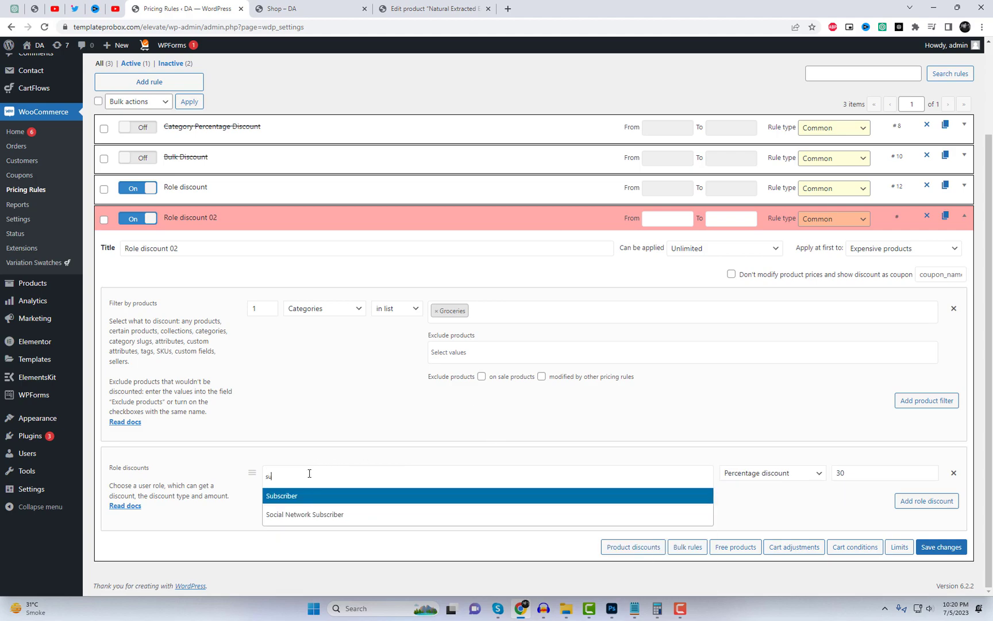
pyautogui.write('b')
pyautogui.click(319, 497)
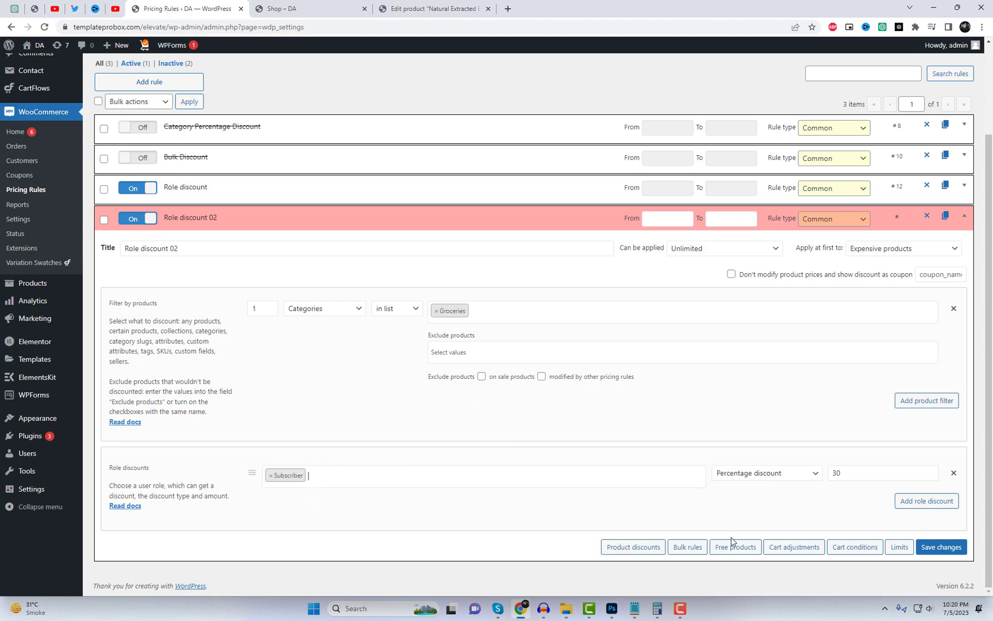
pyautogui.click(949, 550)
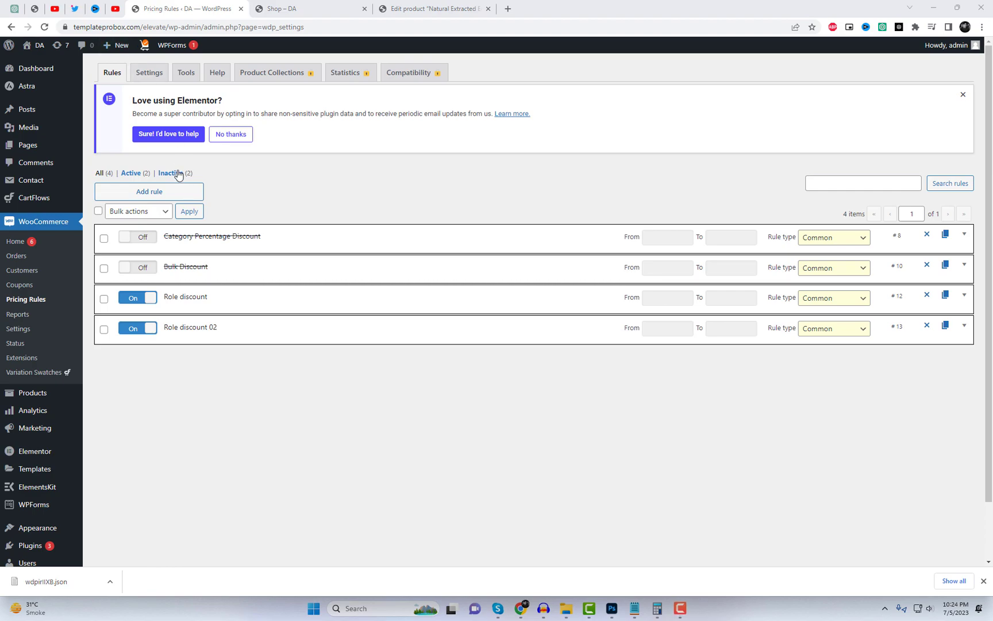
# Step: In the plugin settings, tick 'Don't modify product price on product page'
pyautogui.click(151, 74)
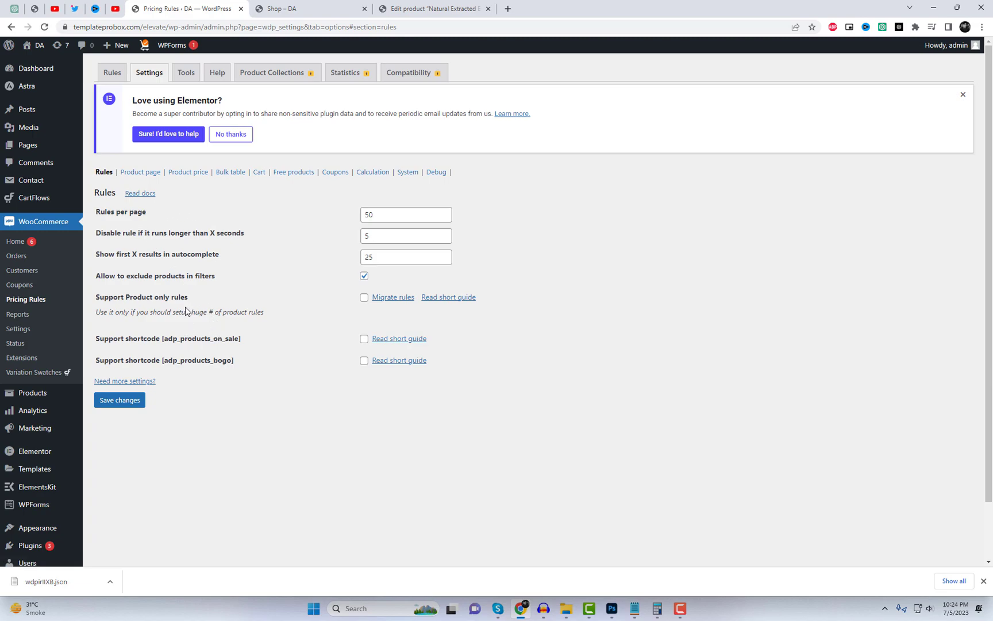
pyautogui.click(144, 176)
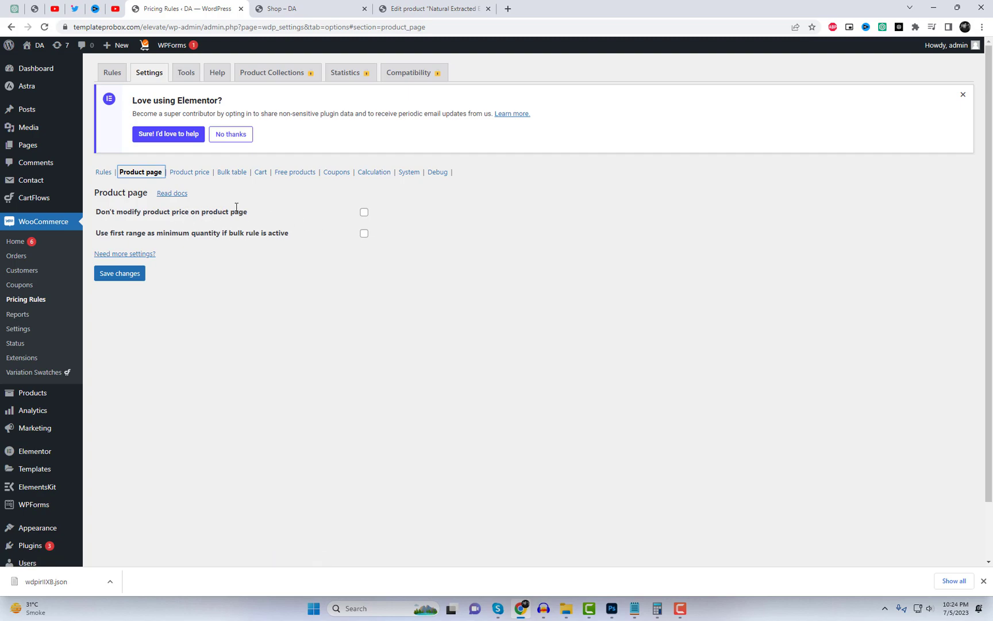
pyautogui.click(364, 214)
pyautogui.click(180, 171)
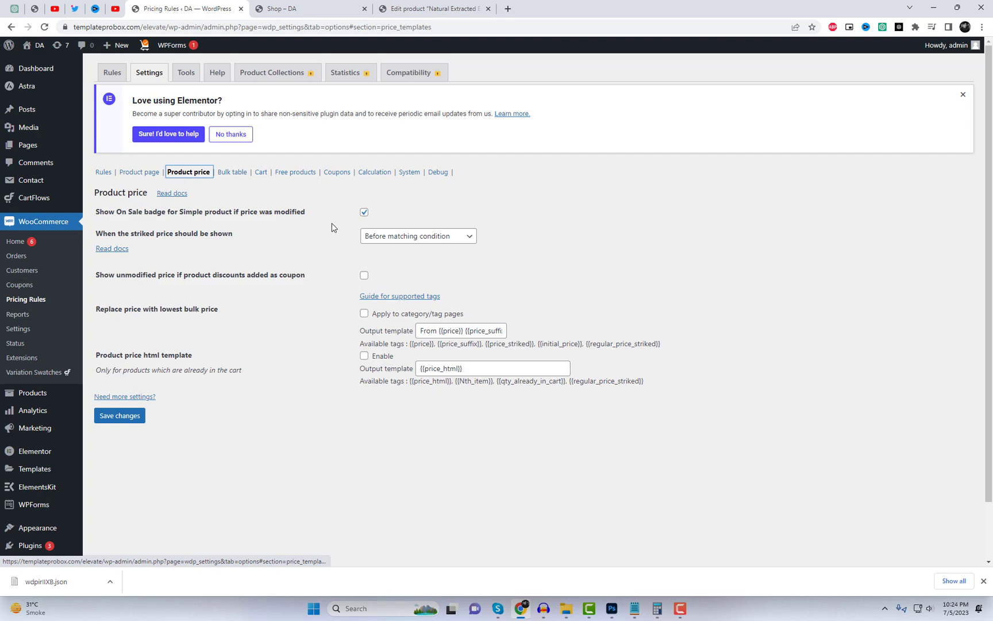
pyautogui.click(412, 238)
pyautogui.click(412, 241)
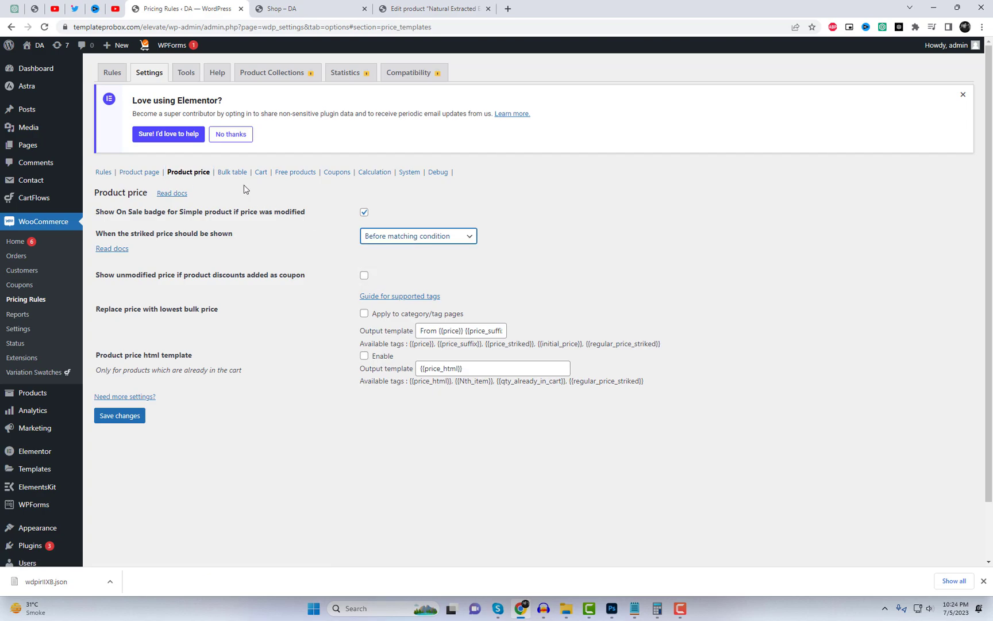
# Step: Tick 'Show bulk table on product page' in the Bulk table settings
pyautogui.click(232, 172)
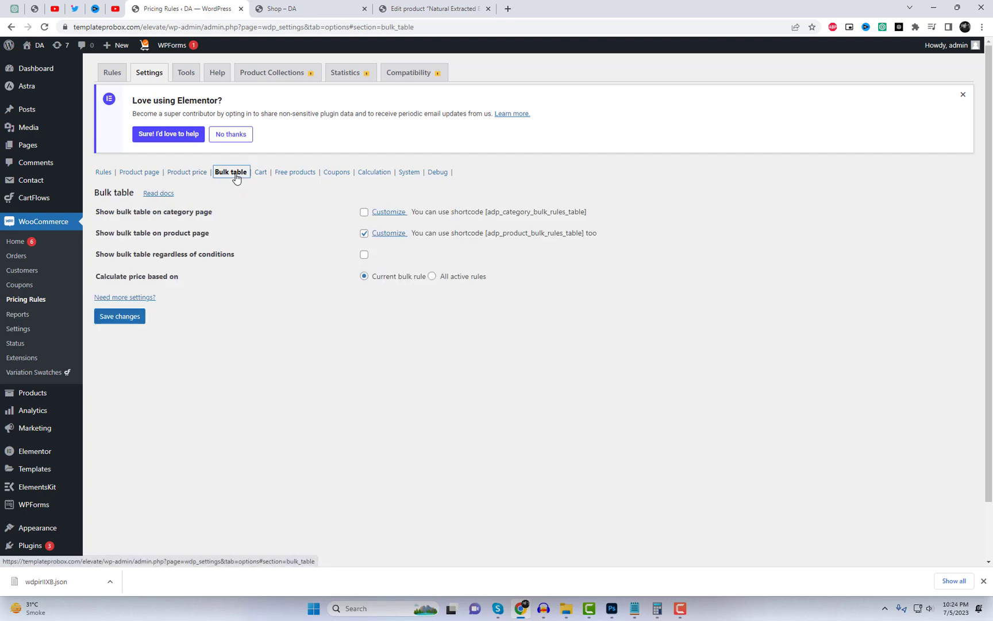
pyautogui.click(363, 234)
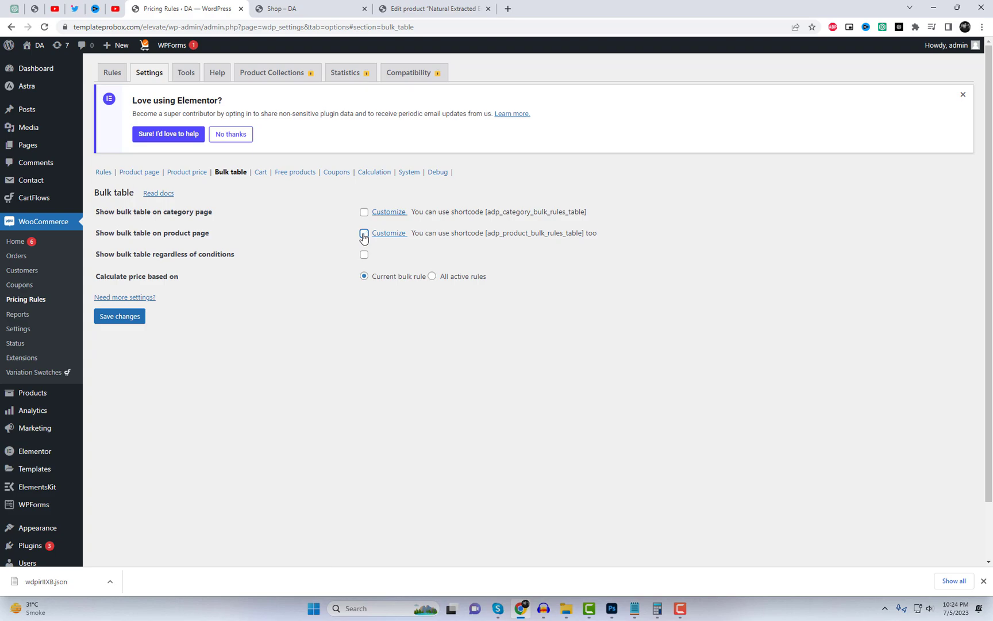
pyautogui.click(364, 234)
pyautogui.click(261, 173)
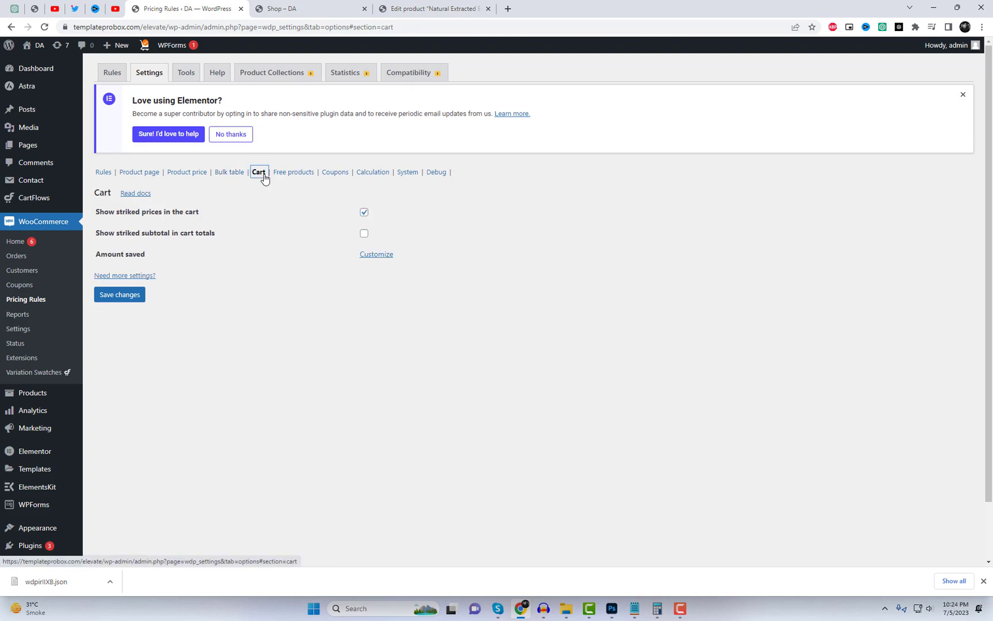
# Step: Set Cart coupons and Product coupons to 'Disable all if any rule applied'
pyautogui.click(311, 175)
pyautogui.click(342, 173)
pyautogui.click(438, 215)
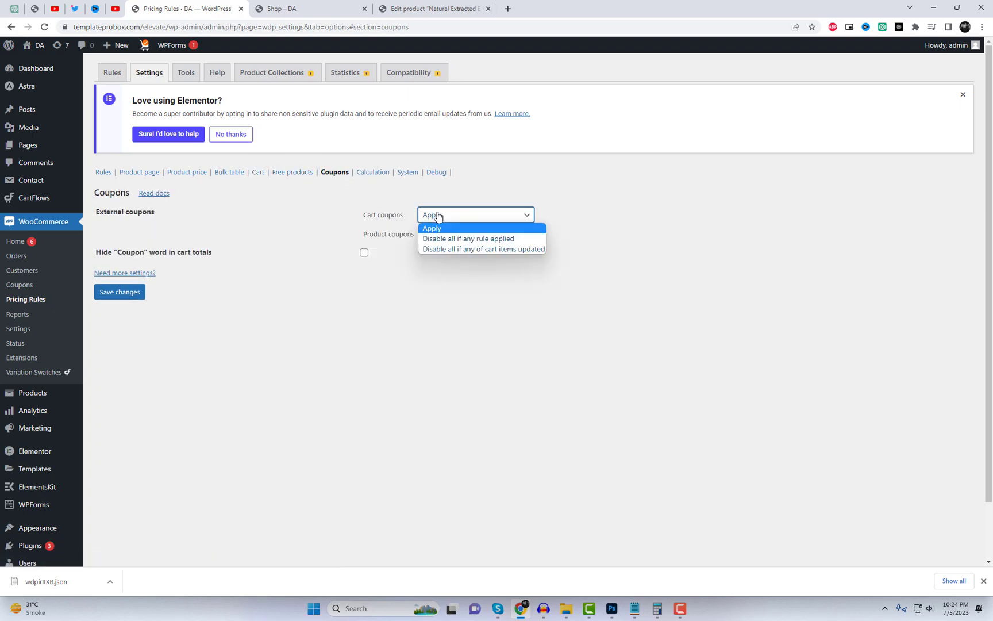
pyautogui.click(445, 239)
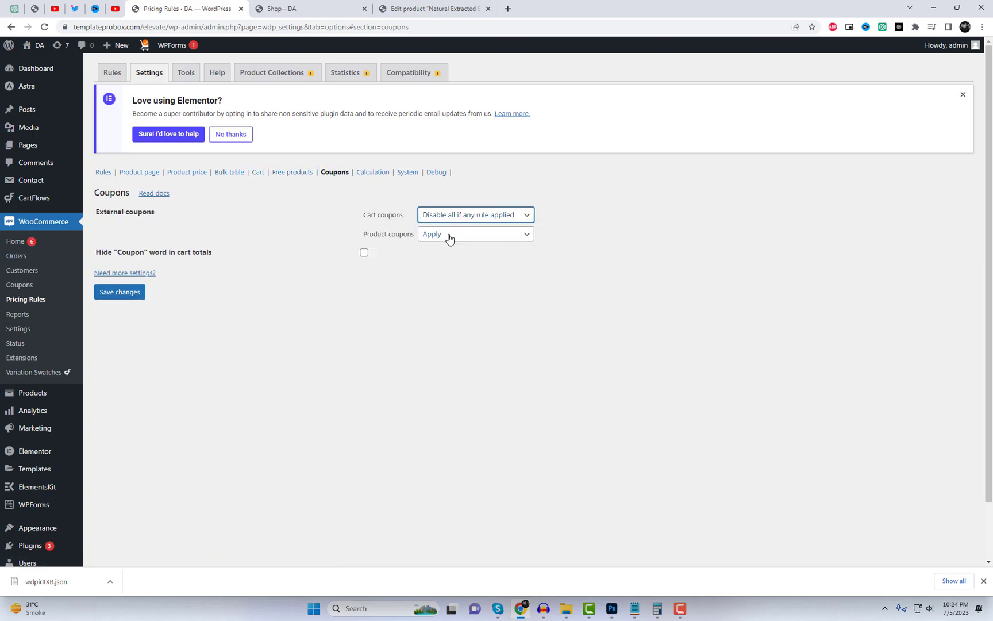
pyautogui.click(450, 237)
pyautogui.click(456, 258)
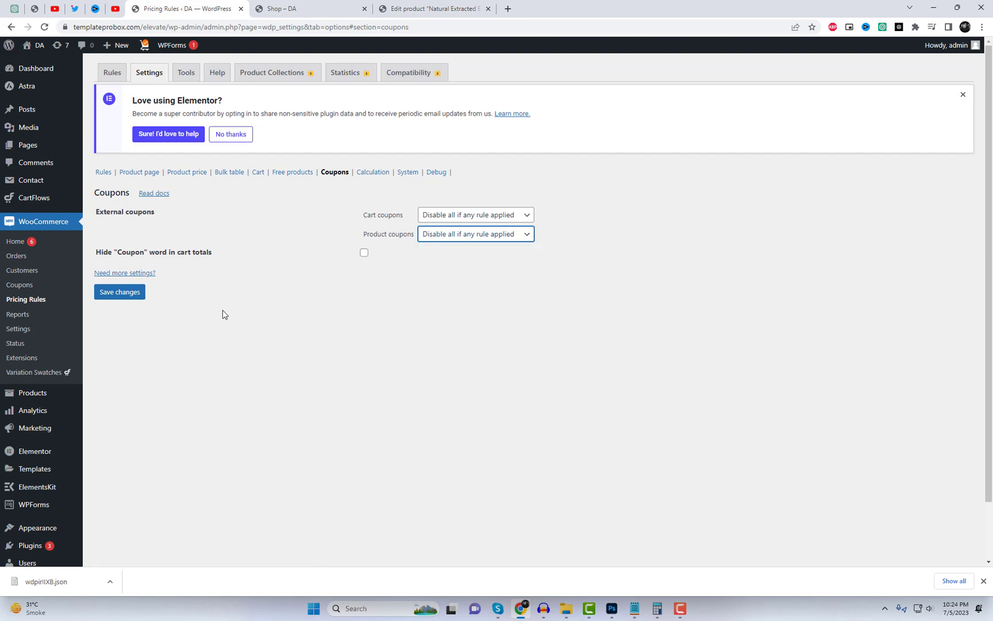
pyautogui.click(380, 173)
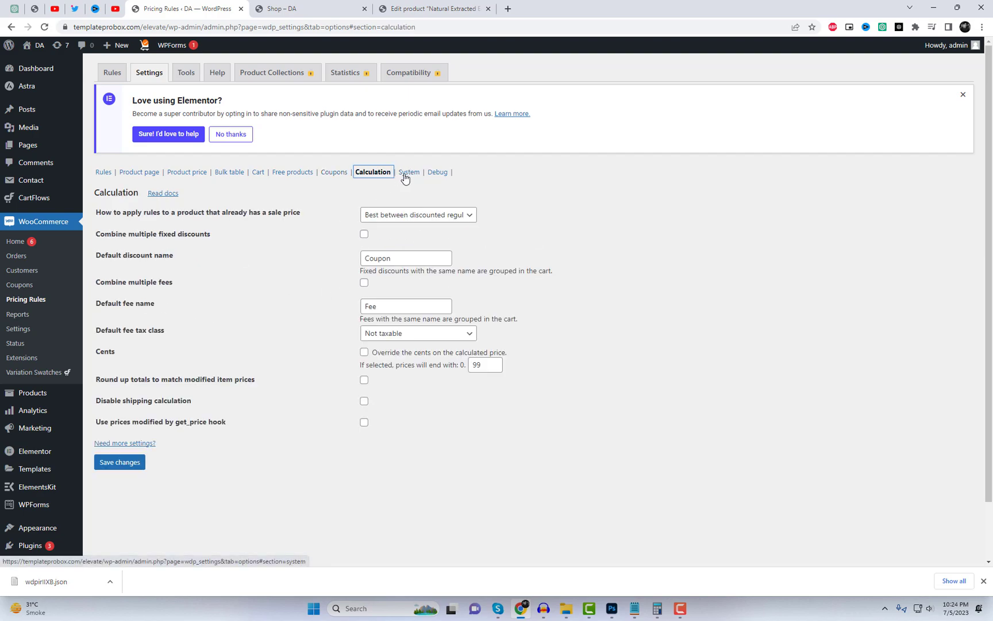
pyautogui.click(405, 174)
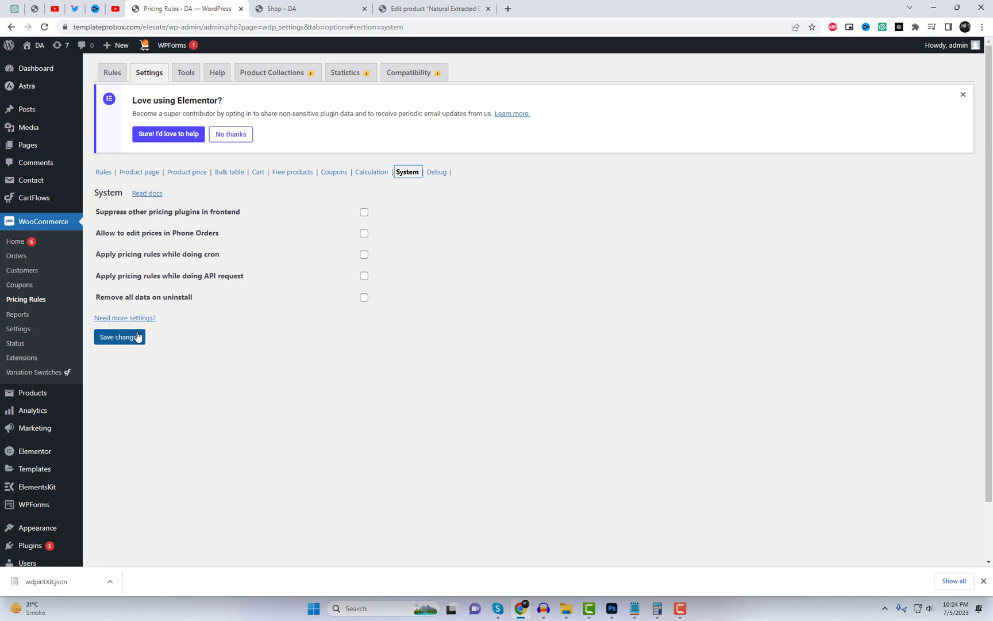